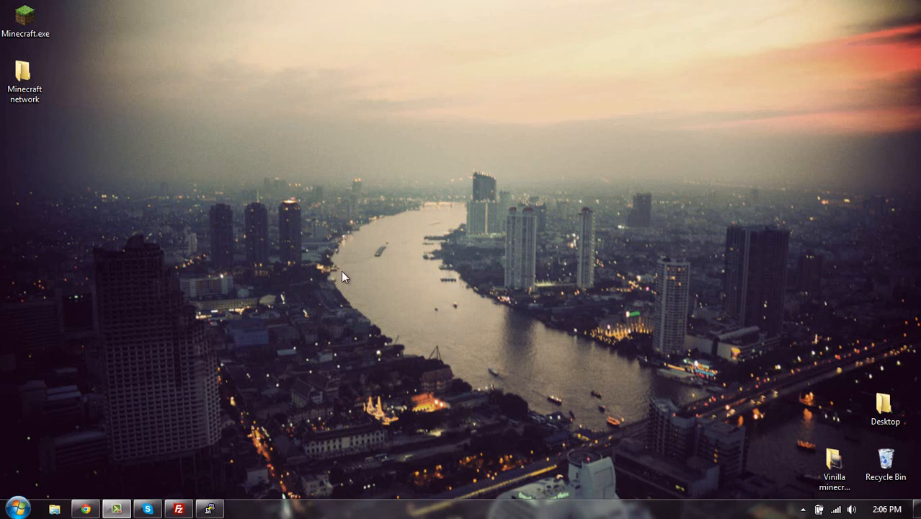
Look at the CraftBukkit downloads page, the BungeeCord forum thread and BungeeCord build #483 on the build server.
{"action": "left_click", "coordinate": [210, 508]}
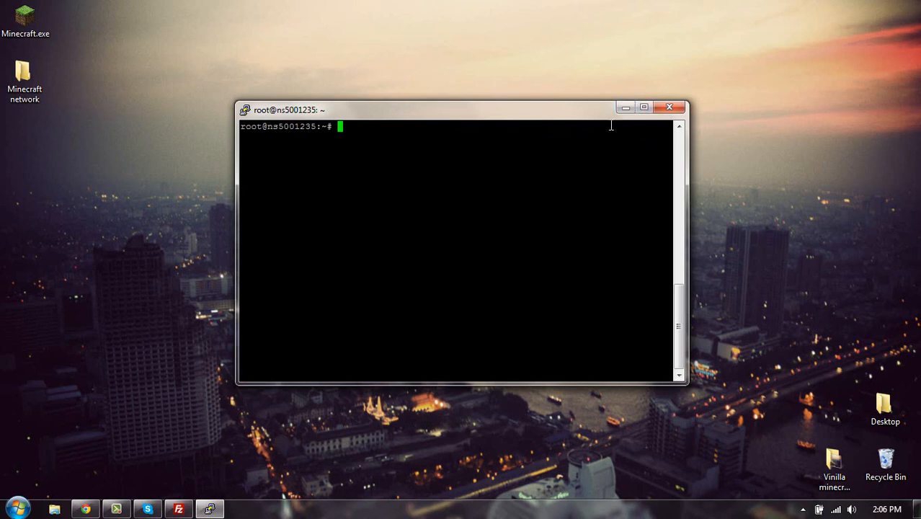
{"action": "left_click", "coordinate": [626, 107]}
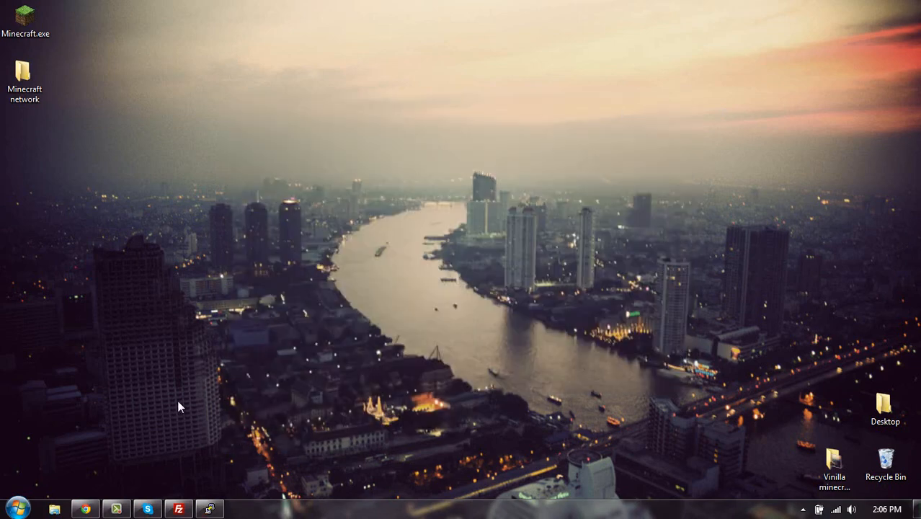
{"action": "left_click", "coordinate": [85, 509]}
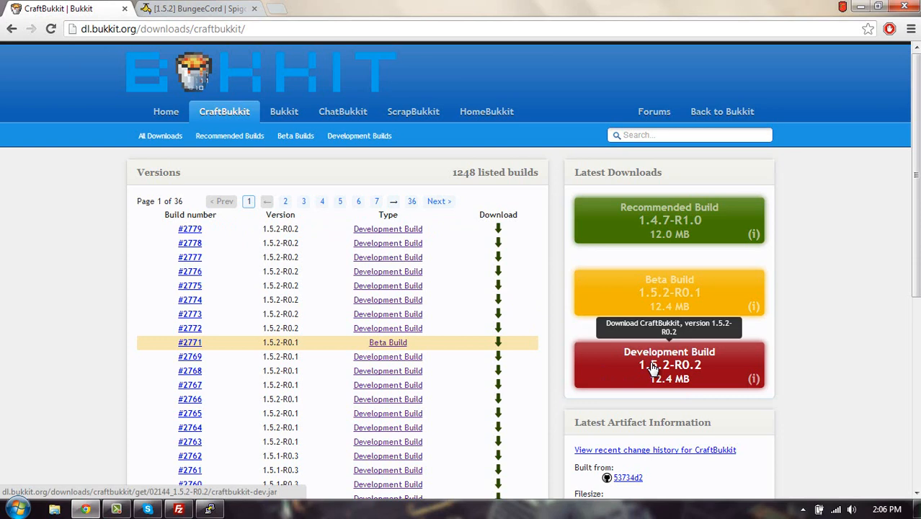
{"action": "left_click", "coordinate": [124, 8]}
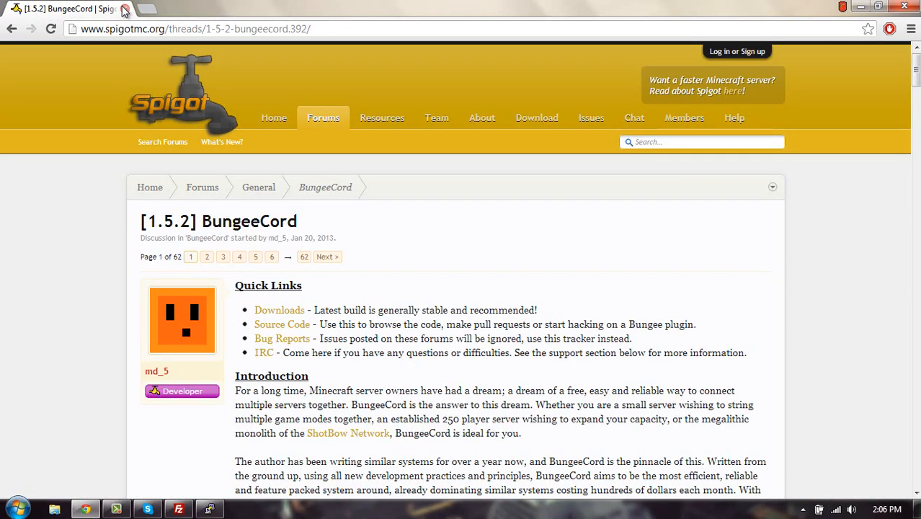
{"action": "left_click", "coordinate": [285, 315]}
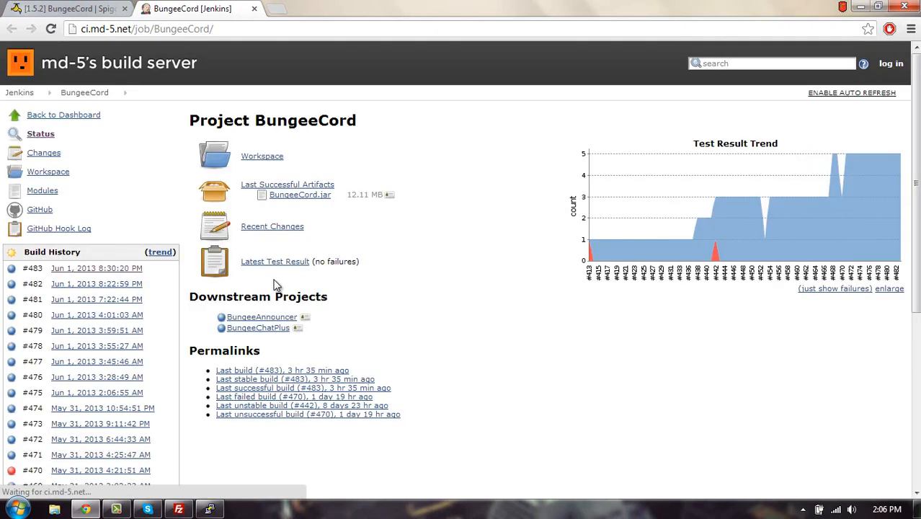
{"action": "left_click", "coordinate": [119, 271]}
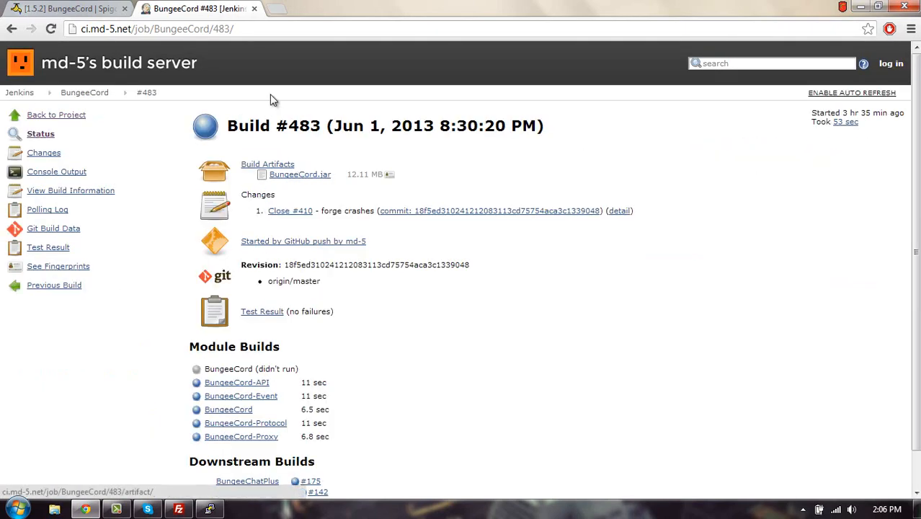
{"action": "left_click", "coordinate": [253, 8]}
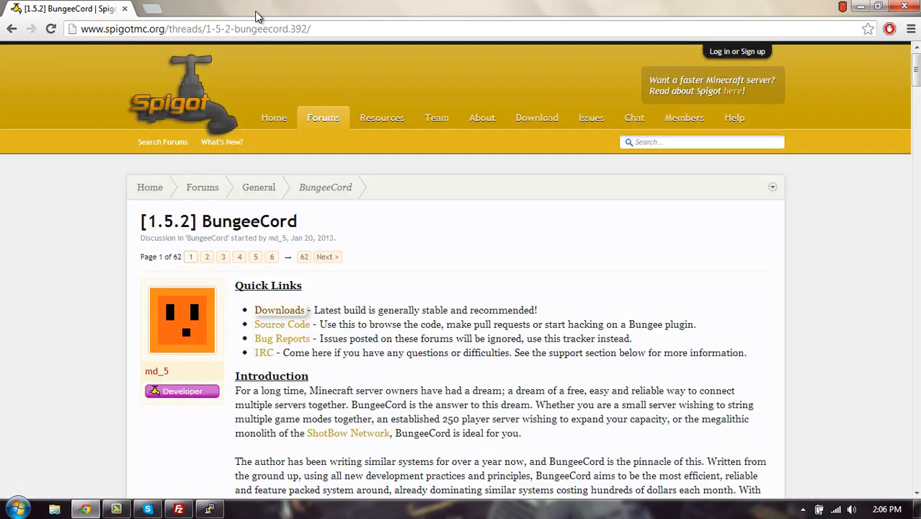
{"action": "left_click", "coordinate": [862, 7]}
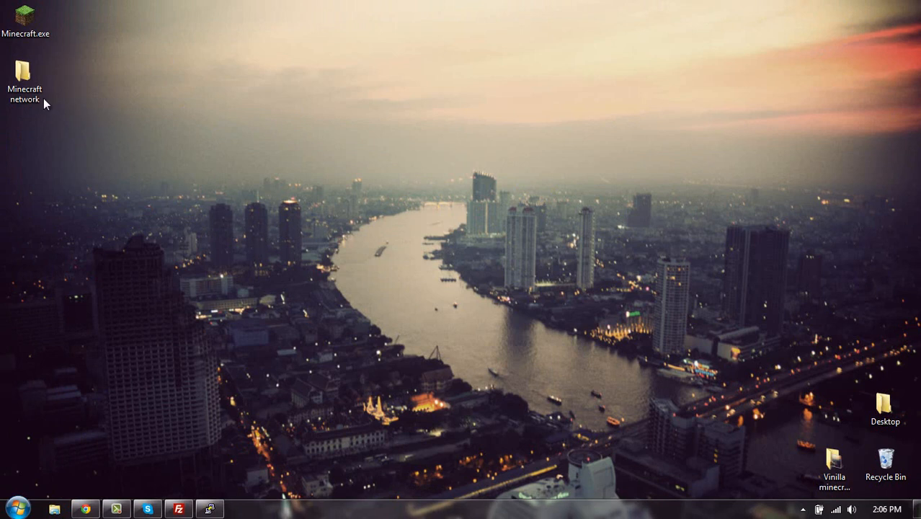
Move the Minecraft network folder to the middle of the desktop and open it.
{"action": "left_click", "coordinate": [209, 509]}
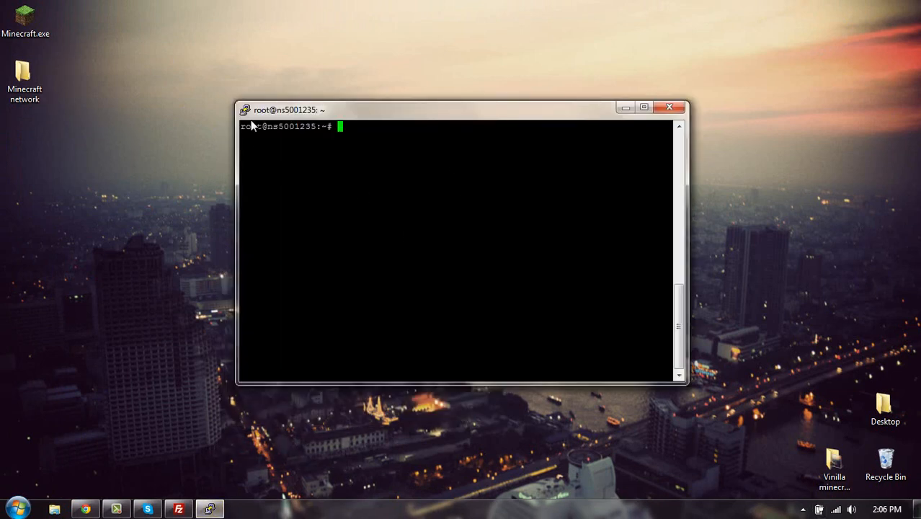
{"action": "left_click", "coordinate": [626, 108]}
{"action": "left_click_drag", "start_coordinate": [17, 78], "coordinate": [364, 164]}
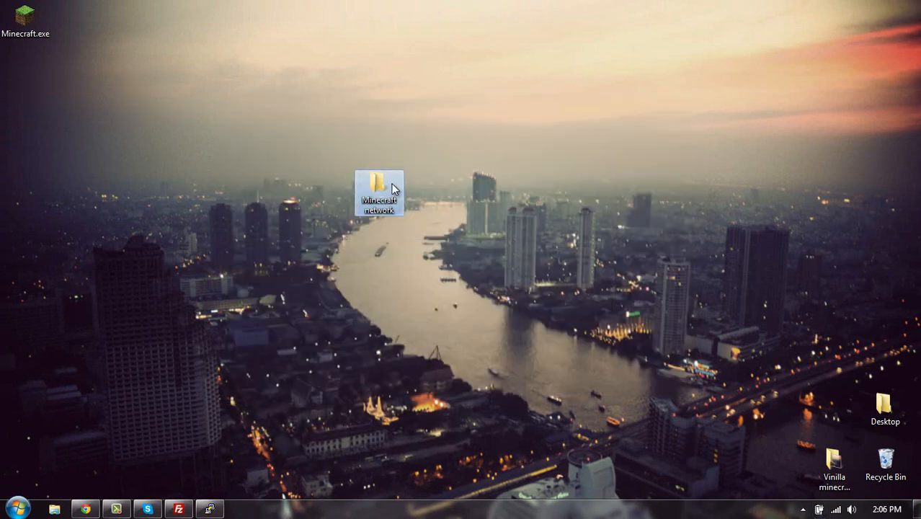
{"action": "double_click", "coordinate": [376, 186]}
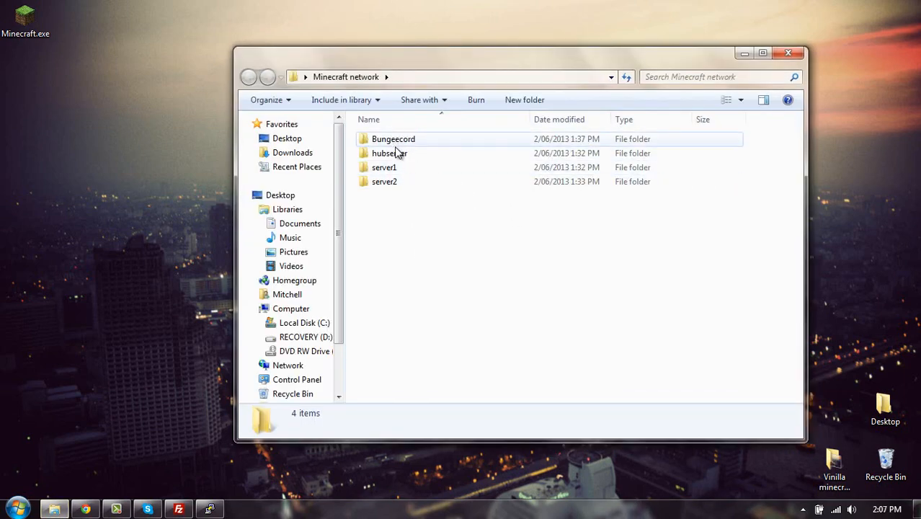
Look through the hubserver folder's files and return to the Minecraft network folder with its three server folders.
{"action": "left_click_drag", "start_coordinate": [396, 208], "coordinate": [382, 160]}
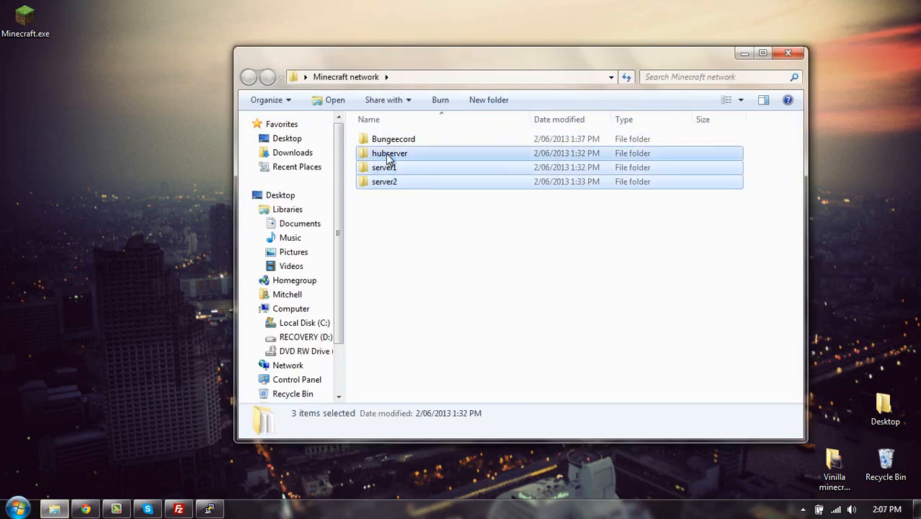
{"action": "double_click", "coordinate": [384, 154]}
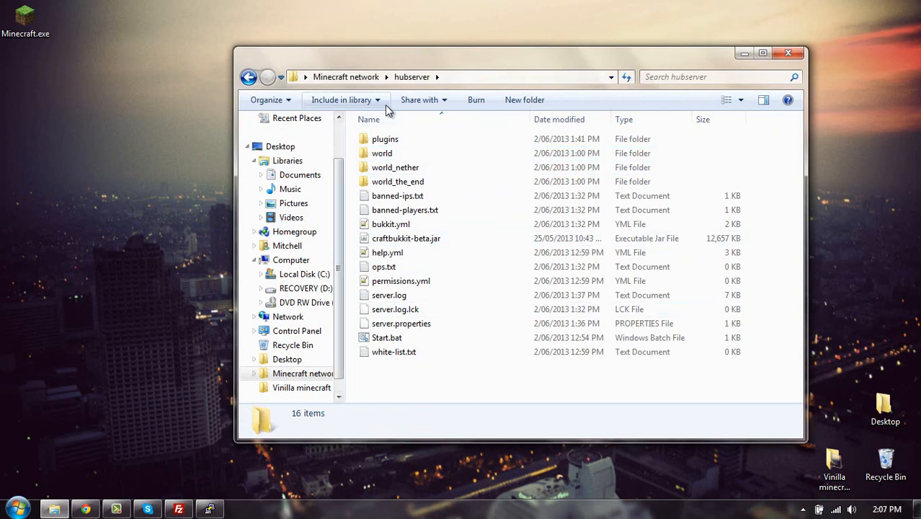
{"action": "double_click", "coordinate": [405, 139]}
{"action": "left_click", "coordinate": [403, 78]}
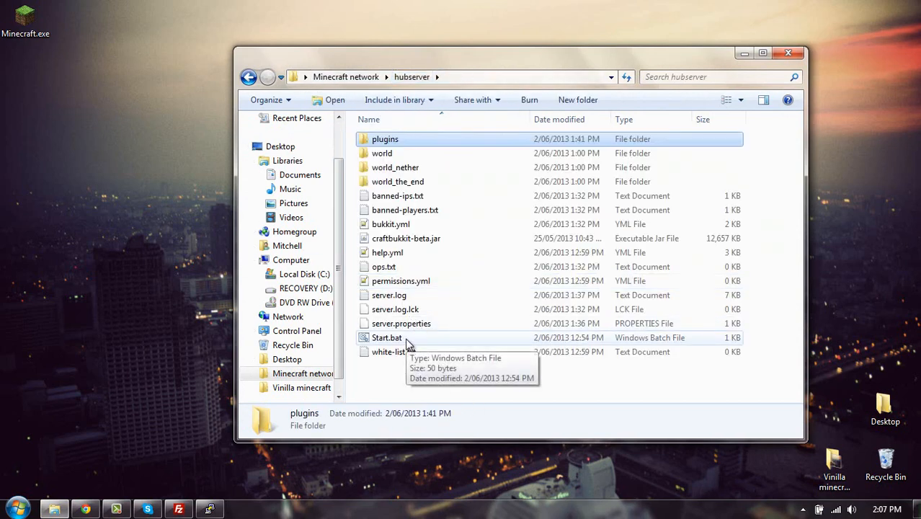
{"action": "left_click", "coordinate": [346, 78]}
{"action": "left_click_drag", "start_coordinate": [406, 212], "coordinate": [398, 147]}
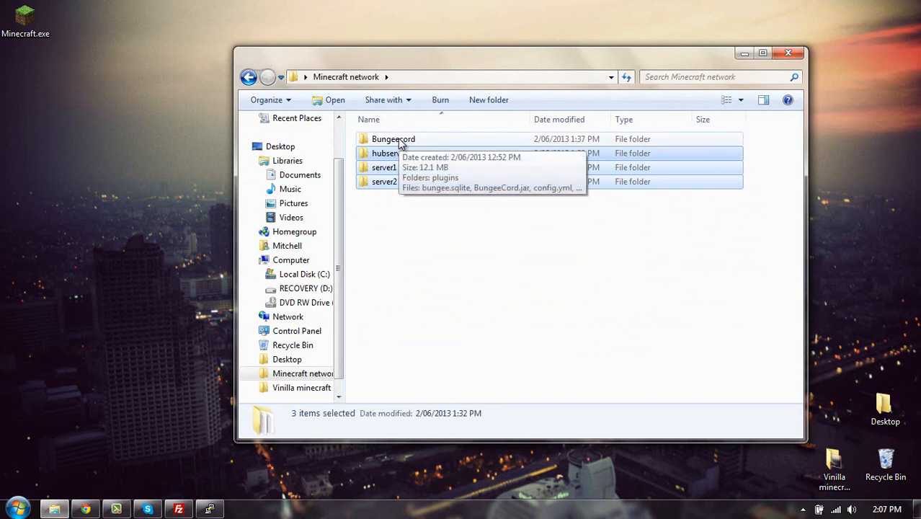
Delete everything in the Bungeecord folder except BungeeCord.jar and Start.bat.
{"action": "double_click", "coordinate": [399, 140]}
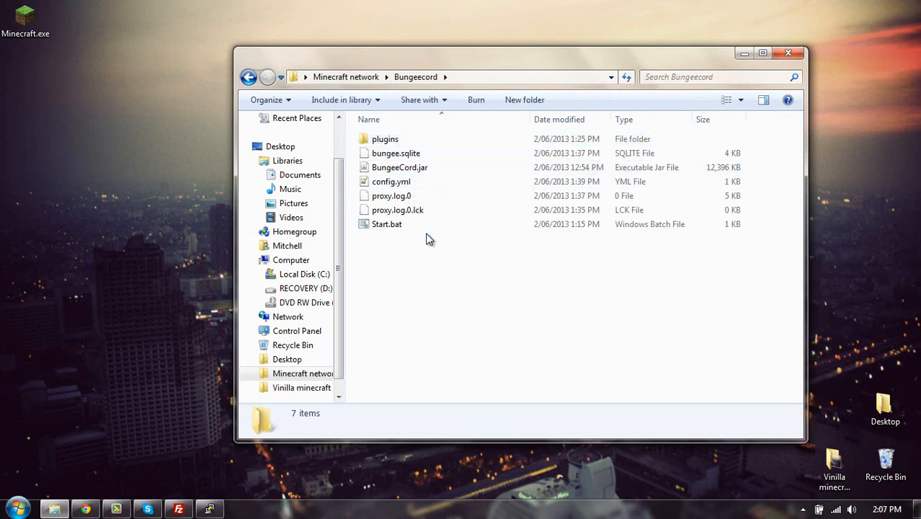
{"action": "left_click_drag", "start_coordinate": [424, 216], "coordinate": [432, 183]}
{"action": "key", "text": "Delete"}
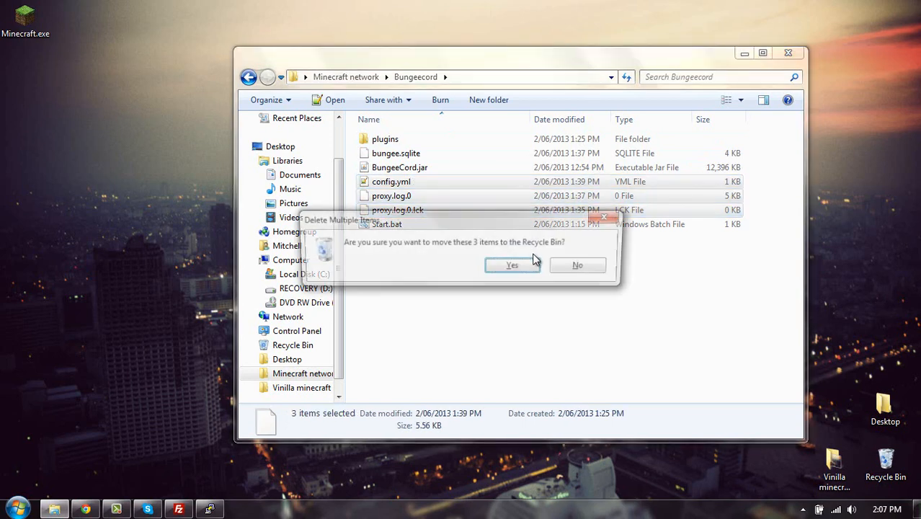
{"action": "left_click", "coordinate": [537, 265]}
{"action": "left_click", "coordinate": [396, 140]}
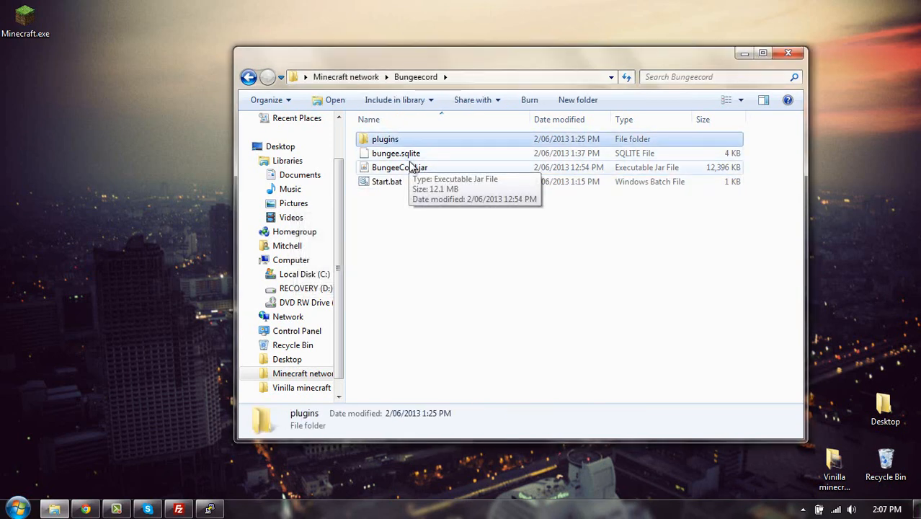
{"action": "left_click", "coordinate": [415, 155], "text": "ctrl"}
{"action": "key", "text": "Delete"}
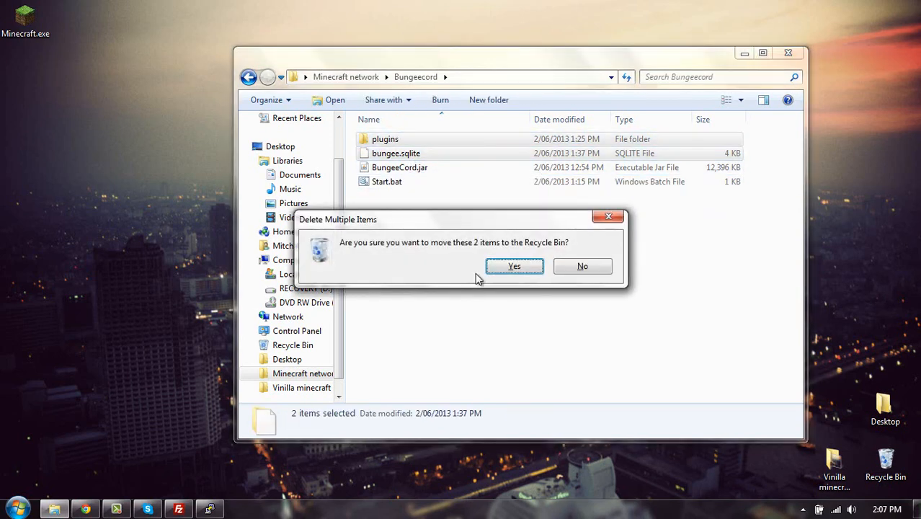
{"action": "left_click", "coordinate": [515, 267]}
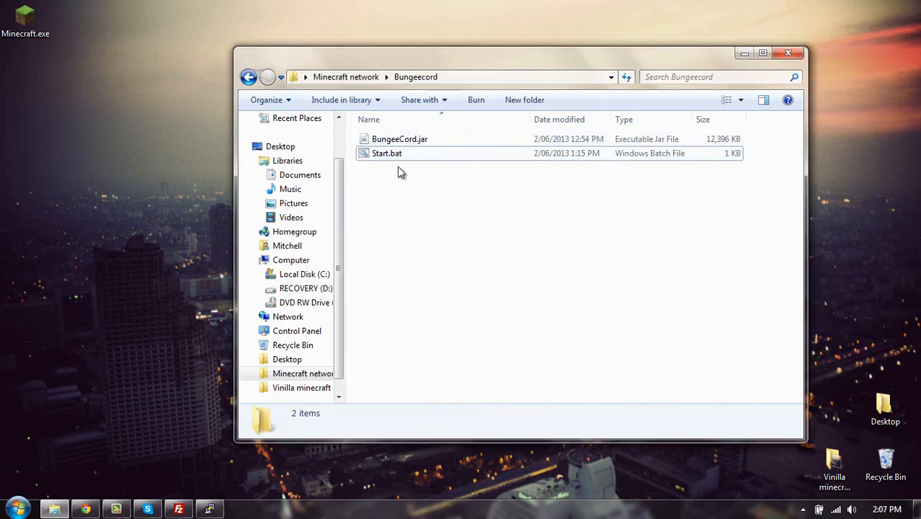
Examine the Java launch command in the Bungeecord folder's Start.bat and close the file.
{"action": "right_click", "coordinate": [400, 157]}
{"action": "left_click", "coordinate": [464, 180]}
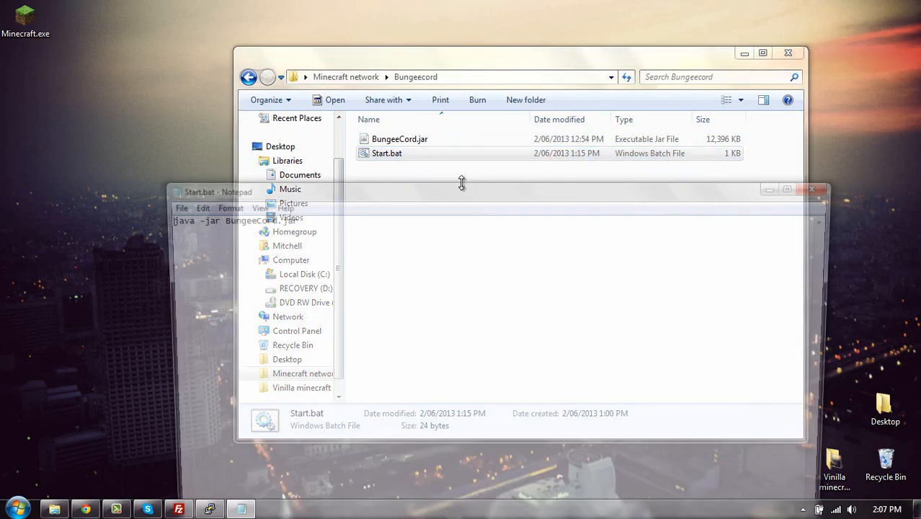
{"action": "left_click_drag", "start_coordinate": [450, 191], "coordinate": [537, 196]}
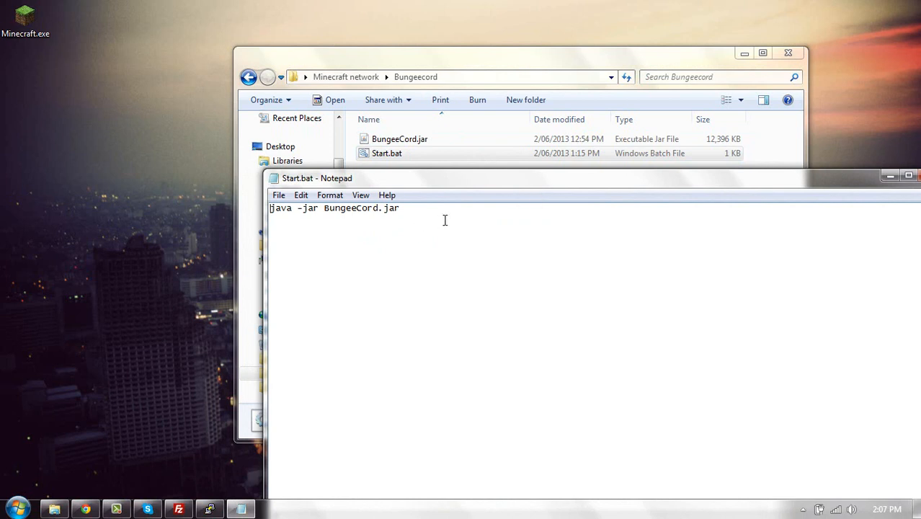
{"action": "left_click_drag", "start_coordinate": [445, 220], "coordinate": [158, 209]}
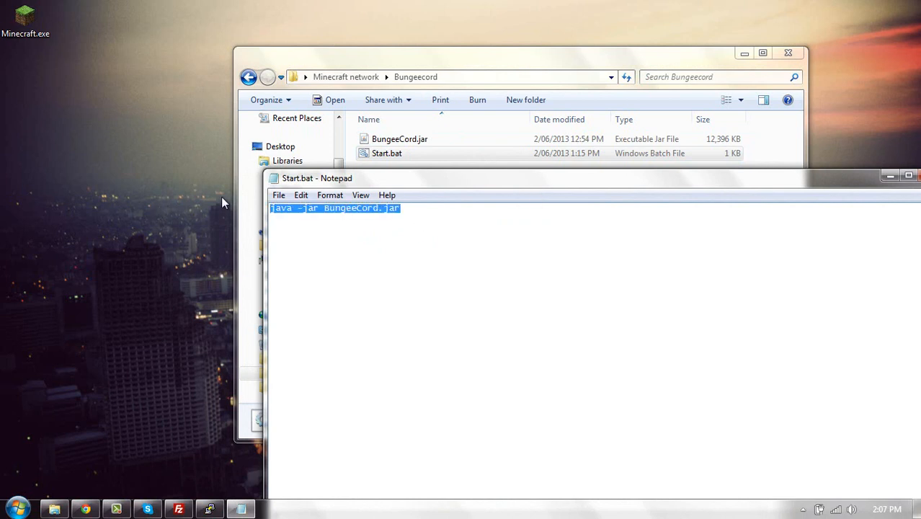
{"action": "left_click", "coordinate": [294, 208]}
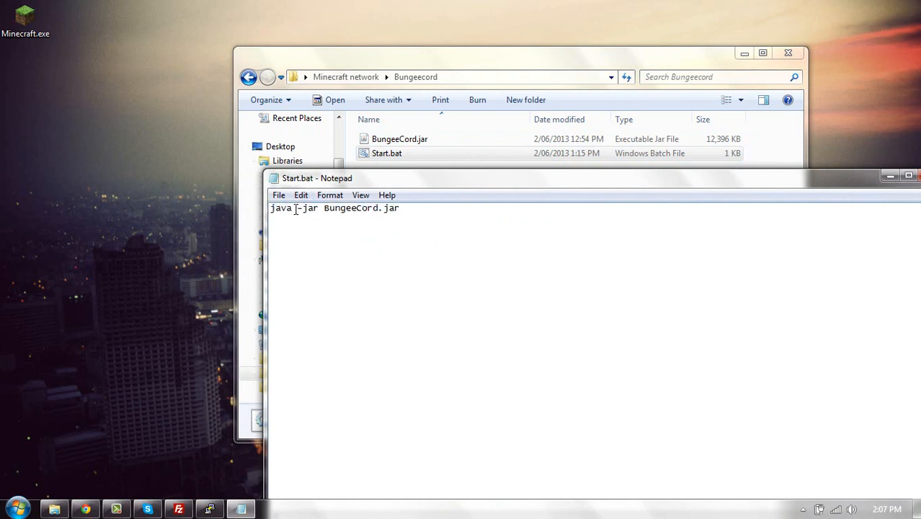
{"action": "left_click", "coordinate": [439, 214]}
{"action": "left_click_drag", "start_coordinate": [460, 184], "coordinate": [357, 109]}
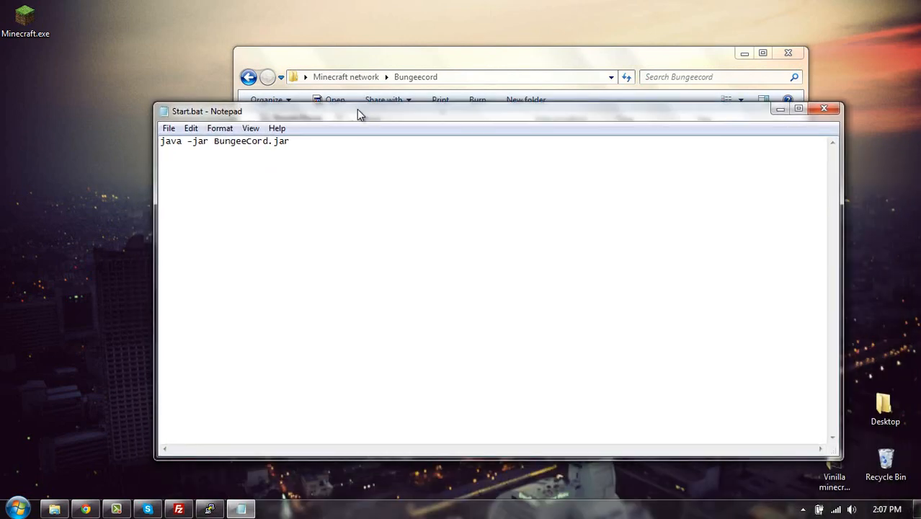
{"action": "left_click", "coordinate": [825, 109]}
Run Start.bat to generate the BungeeCord files, and shut the proxy down with the end command.
{"action": "double_click", "coordinate": [384, 153]}
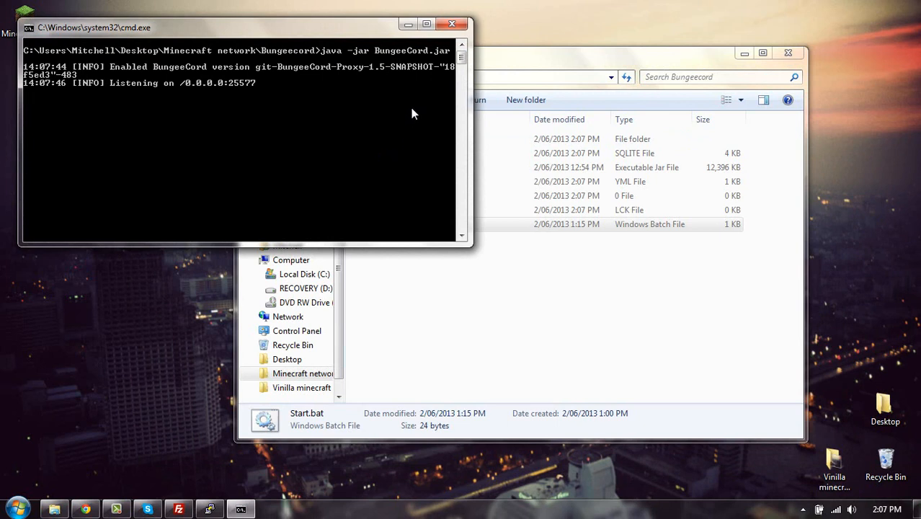
{"action": "type", "text": "end"}
{"action": "key", "text": "Return"}
{"action": "type", "text": "end"}
{"action": "key", "text": "Return"}
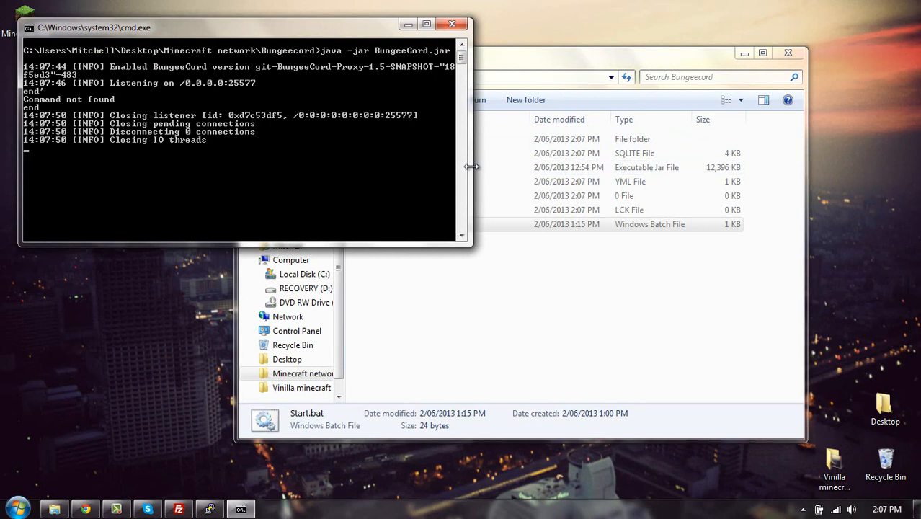
Look over the generated Bungeecord files and open config.yml in Notepad++.
{"action": "left_click_drag", "start_coordinate": [490, 341], "coordinate": [395, 122]}
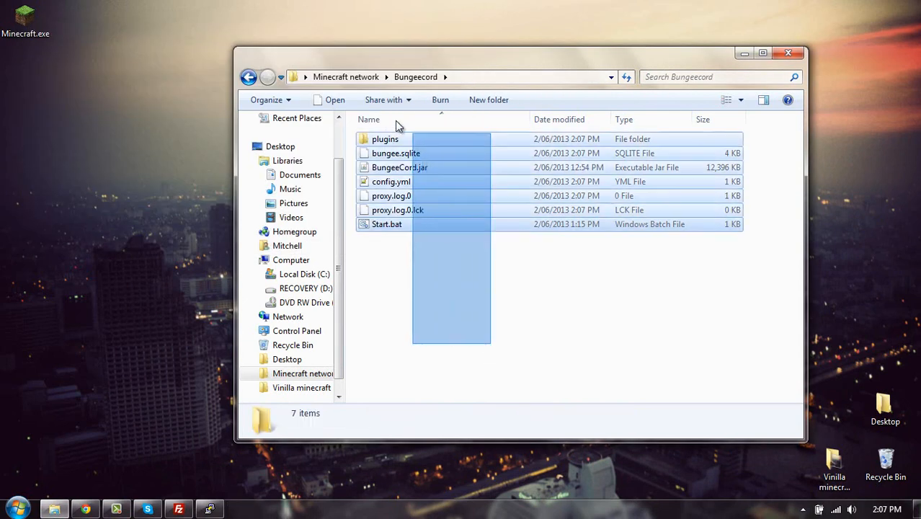
{"action": "left_click", "coordinate": [459, 265]}
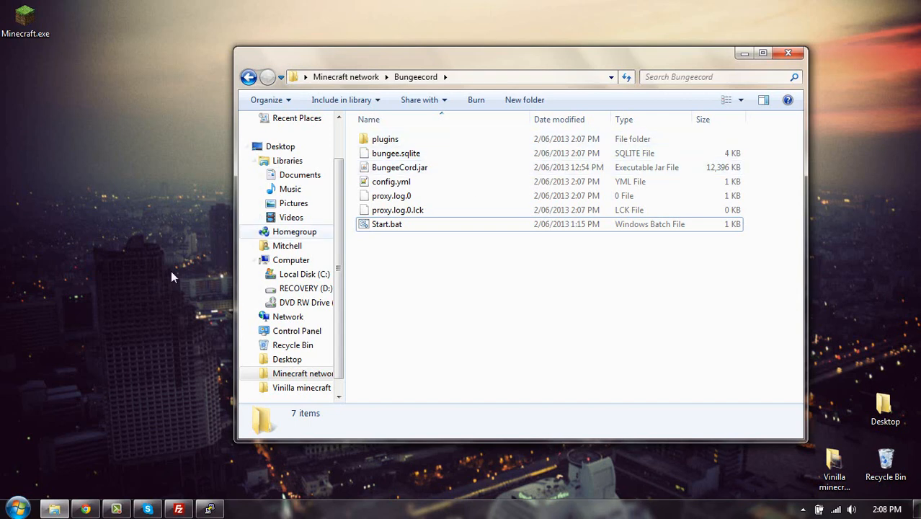
{"action": "left_click", "coordinate": [210, 510]}
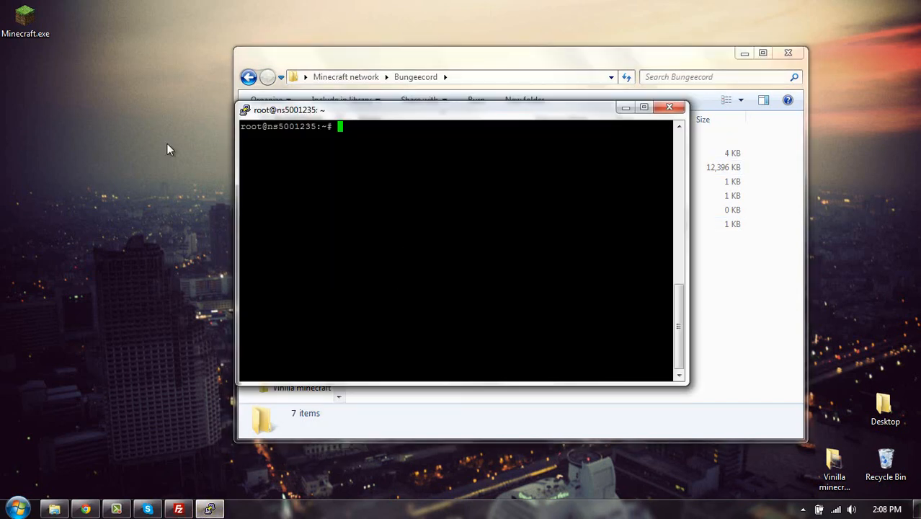
{"action": "left_click", "coordinate": [624, 108]}
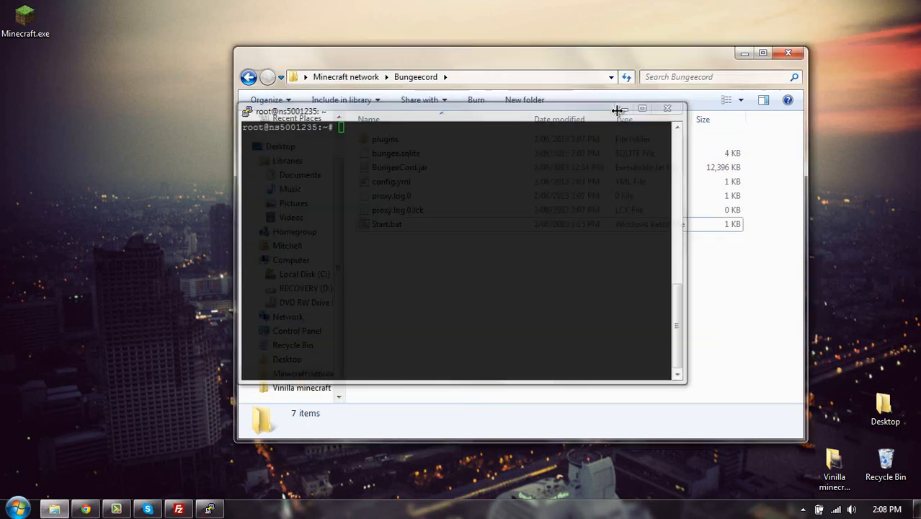
{"action": "left_click", "coordinate": [426, 188]}
{"action": "double_click", "coordinate": [426, 188]}
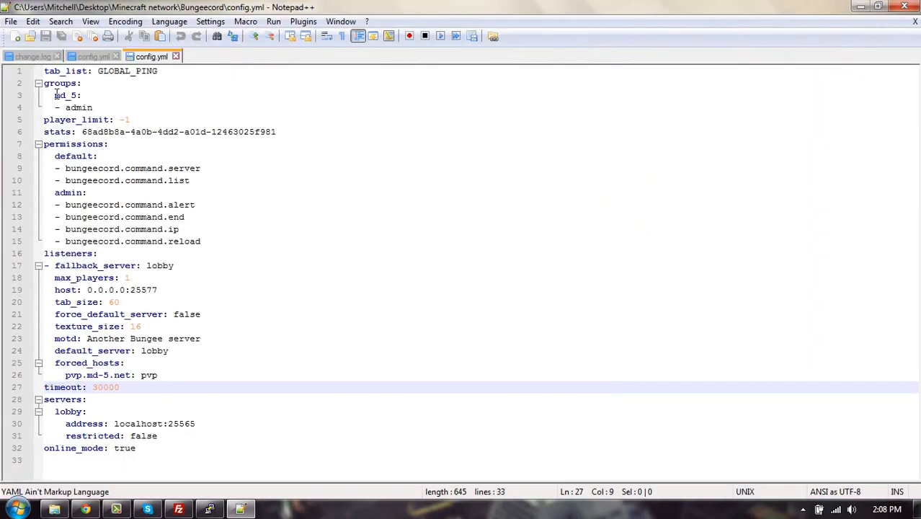
Replace the md_5 entry under groups in config.yml with the admin's Minecraft username.
{"action": "left_click_drag", "start_coordinate": [56, 95], "coordinate": [77, 94]}
{"action": "type", "text": "G"}
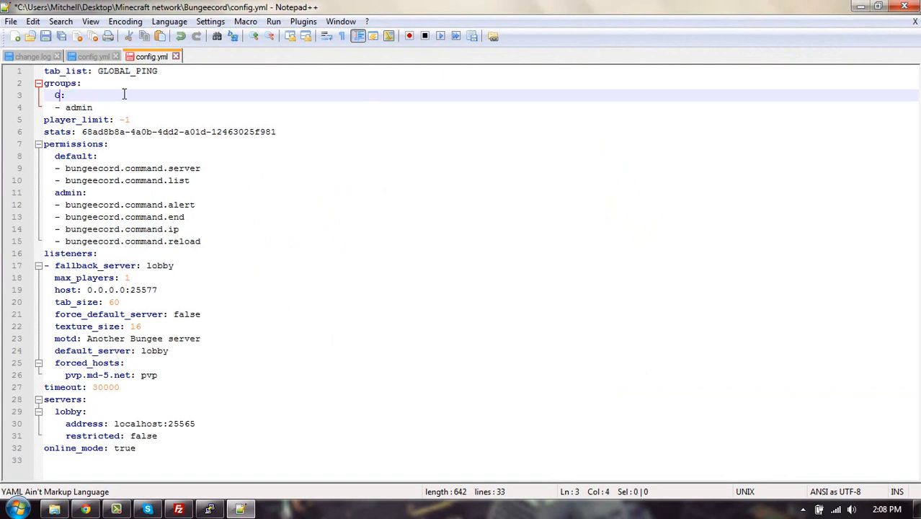
{"action": "type", "text": "alxyzz"}
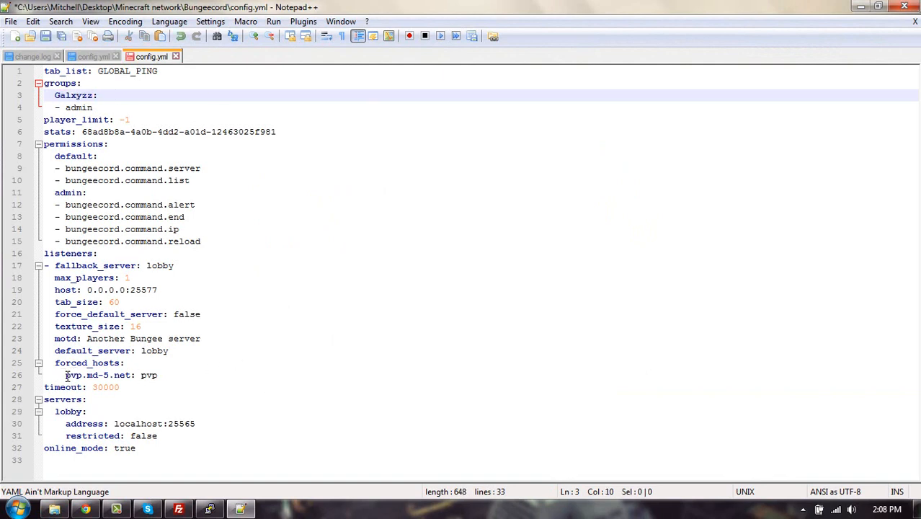
Replace the forced host address pvp.md-5.net with pcp.convocraft.net under forced_hosts.
{"action": "left_click_drag", "start_coordinate": [66, 375], "coordinate": [134, 375]}
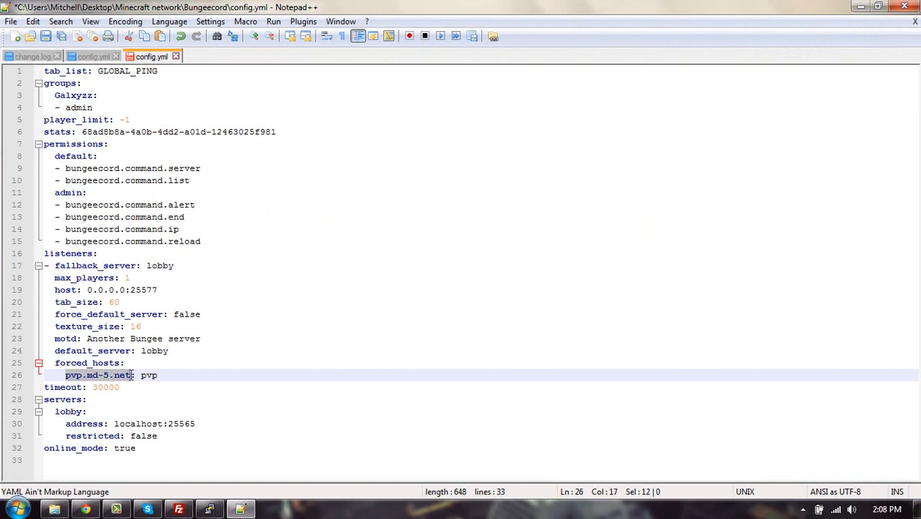
{"action": "type", "text": "pcp.convoc"}
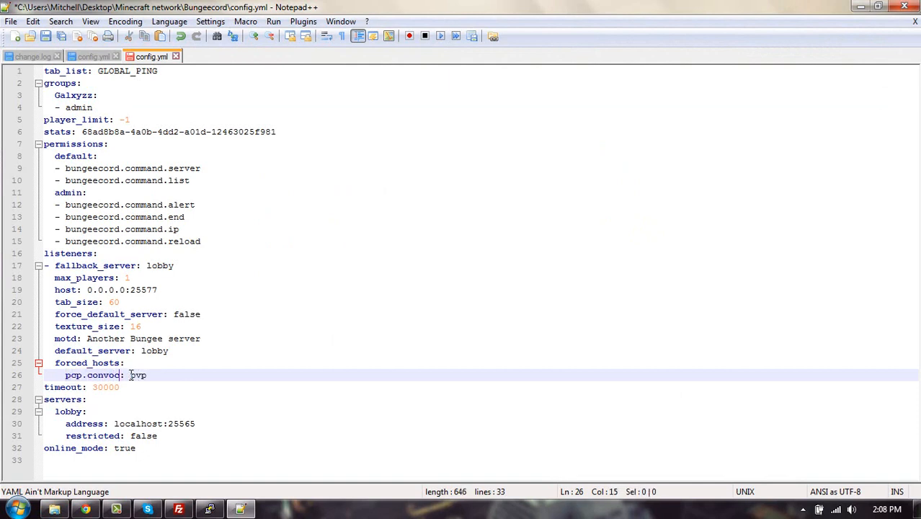
{"action": "type", "text": "raft.net"}
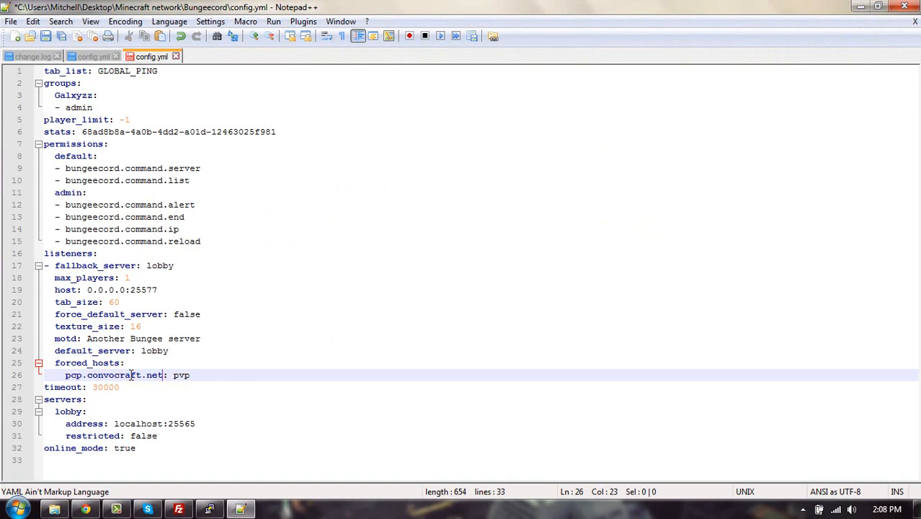
{"action": "left_click", "coordinate": [230, 374]}
{"action": "key", "text": "BackSpace"}
{"action": "key", "text": "BackSpace"}
{"action": "key", "text": "BackSpace"}
{"action": "type", "text": "hu"}
{"action": "key", "text": "BackSpace"}
{"action": "key", "text": "BackSpace"}
{"action": "type", "text": "pvp"}
{"action": "left_click", "coordinate": [213, 396]}
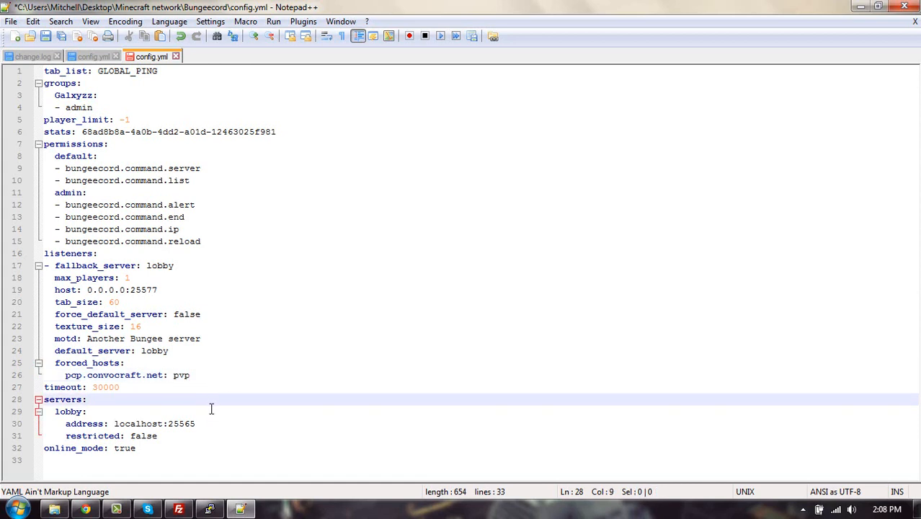
Under listeners, set max_players to 500 and the host to 198.27.75.115:25565.
{"action": "left_click", "coordinate": [150, 278]}
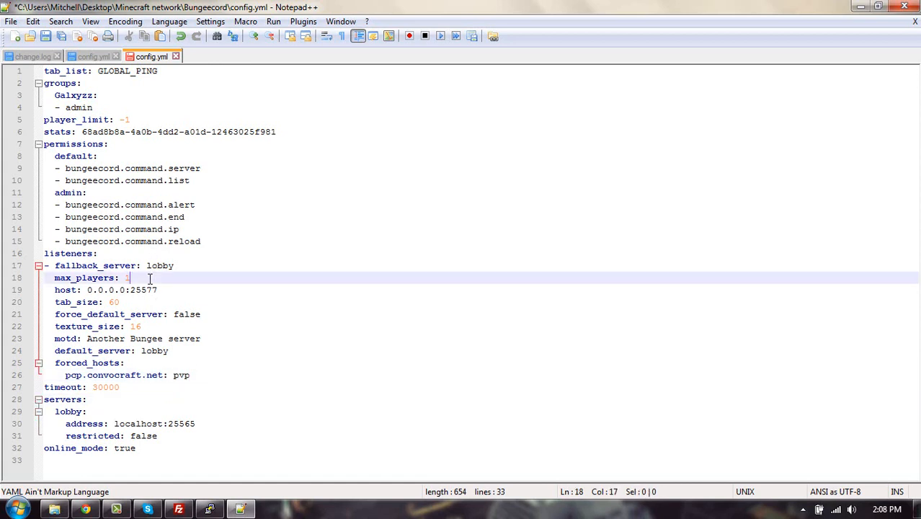
{"action": "type", "text": "00"}
{"action": "left_click_drag", "start_coordinate": [89, 290], "coordinate": [125, 289]}
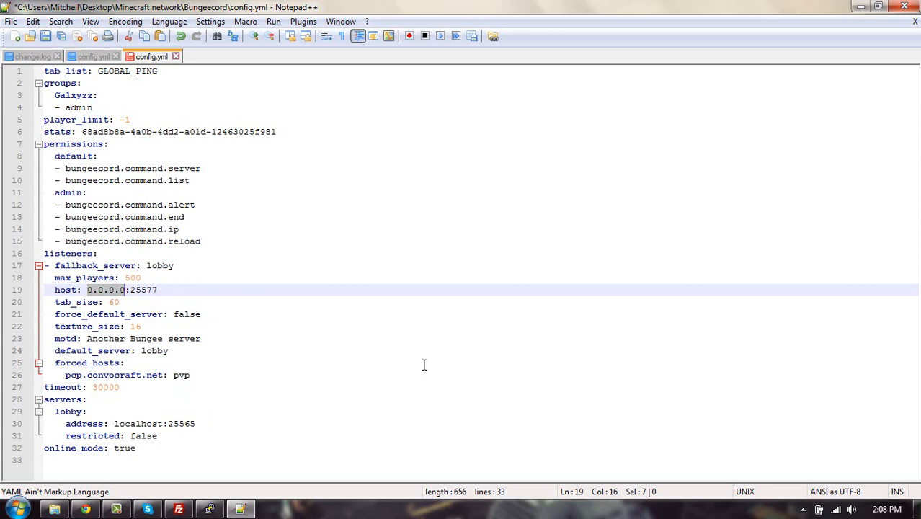
{"action": "key", "text": "BackSpace"}
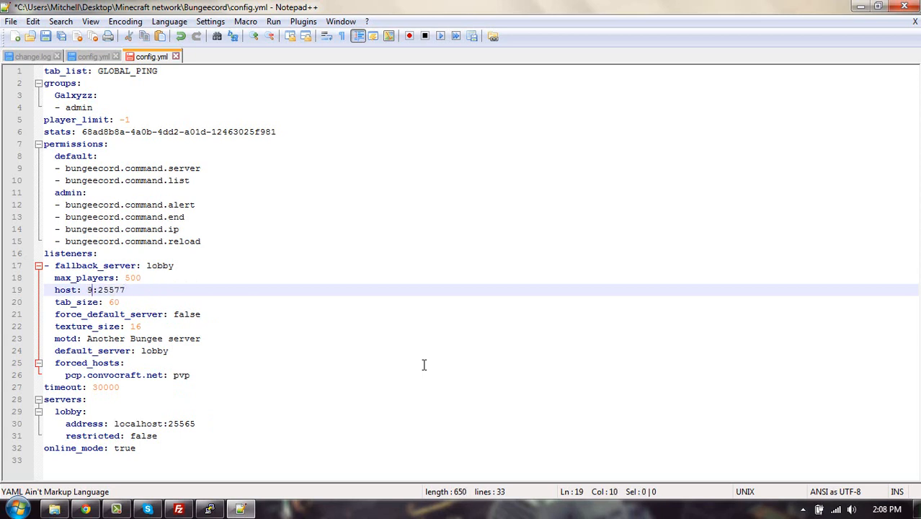
{"action": "type", "text": "198.27.75.115"}
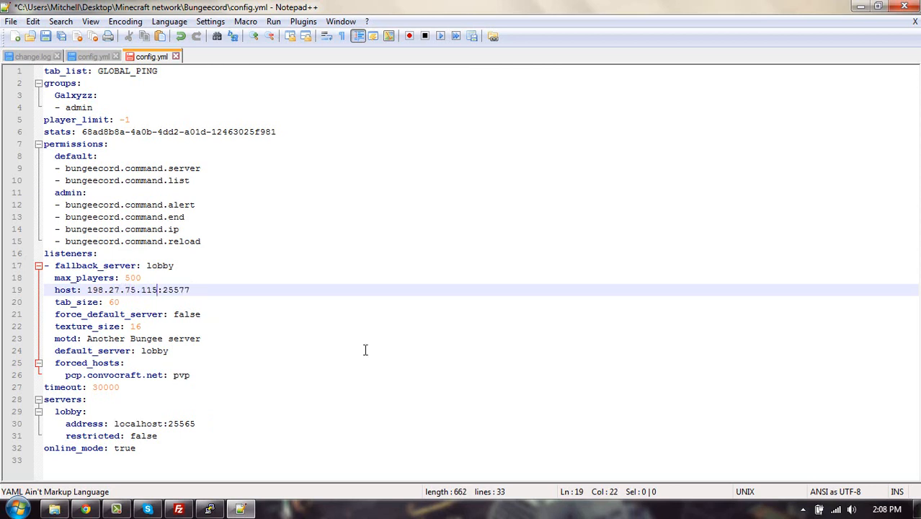
{"action": "left_click", "coordinate": [196, 290]}
{"action": "left_click_drag", "start_coordinate": [188, 289], "coordinate": [179, 289]}
{"action": "type", "text": "65"}
Replace the listener's motd text with "MCSE Tut server".
{"action": "left_click_drag", "start_coordinate": [119, 302], "coordinate": [111, 302]}
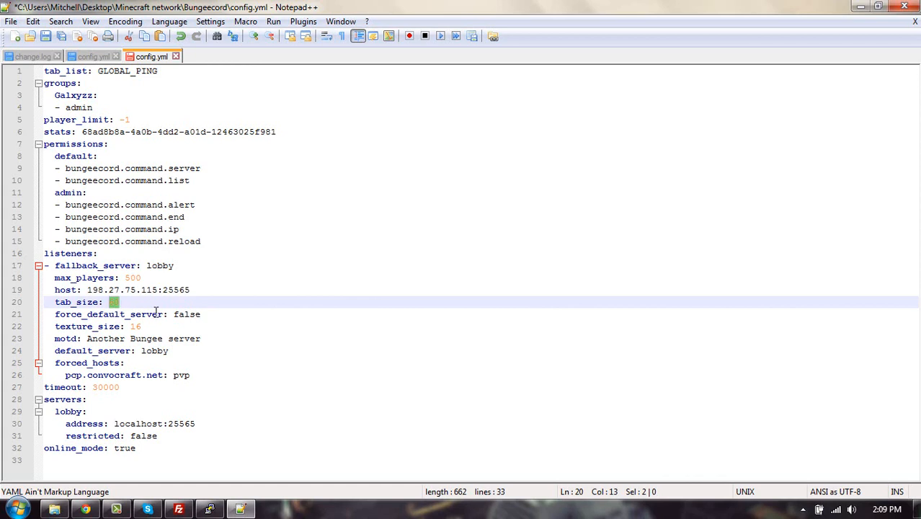
{"action": "left_click", "coordinate": [236, 310]}
{"action": "left_click", "coordinate": [227, 326]}
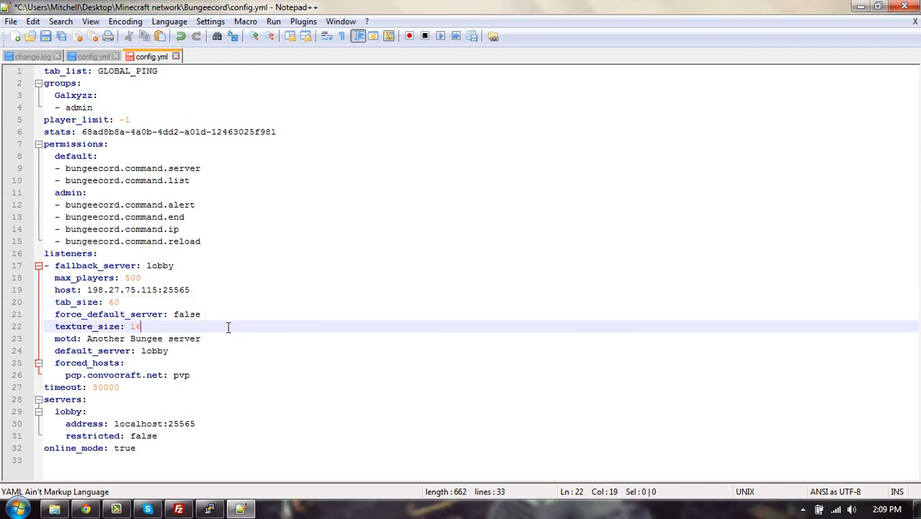
{"action": "left_click_drag", "start_coordinate": [229, 336], "coordinate": [87, 338]}
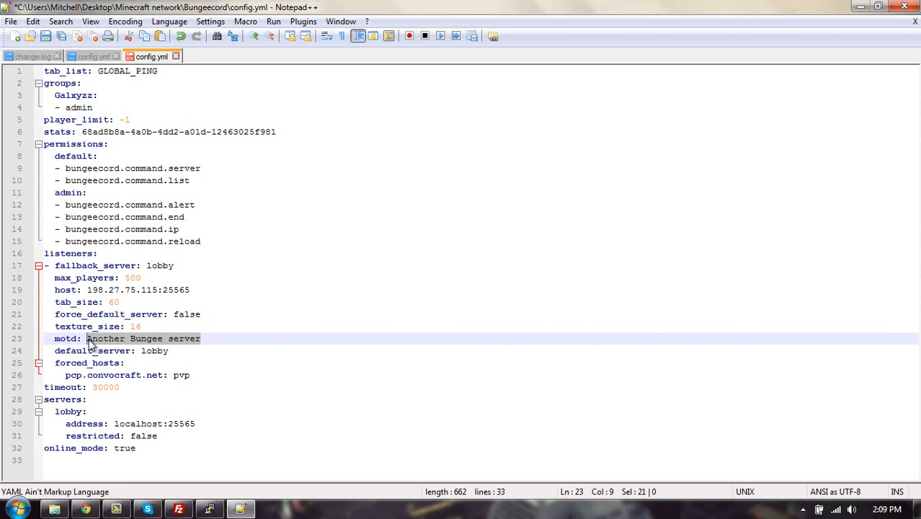
{"action": "type", "text": "MCSE"}
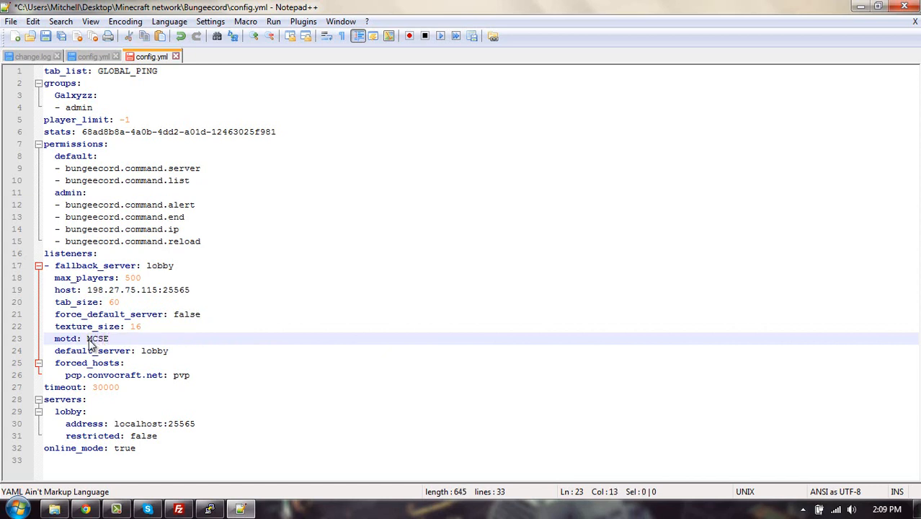
{"action": "type", "text": "Tut server"}
Set default_server to hubserver and check the folder names in the Minecraft network folder.
{"action": "left_click", "coordinate": [181, 350]}
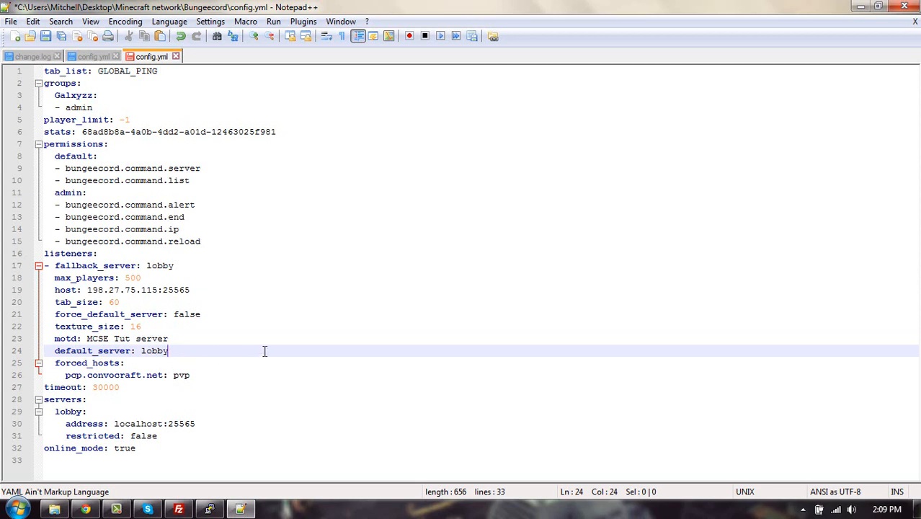
{"action": "key", "text": "BackSpace"}
{"action": "key", "text": "BackSpace"}
{"action": "key", "text": "BackSpace"}
{"action": "key", "text": "BackSpace"}
{"action": "key", "text": "BackSpace"}
{"action": "type", "text": "tc"}
{"action": "key", "text": "BackSpace"}
{"action": "key", "text": "BackSpace"}
{"action": "type", "text": "hubserver"}
{"action": "left_click", "coordinate": [63, 510]}
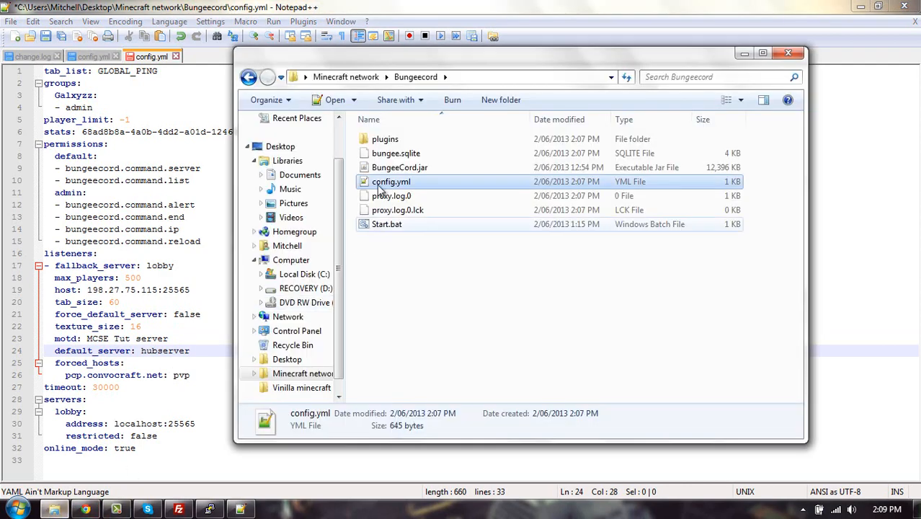
{"action": "left_click", "coordinate": [346, 76]}
{"action": "left_click", "coordinate": [489, 389]}
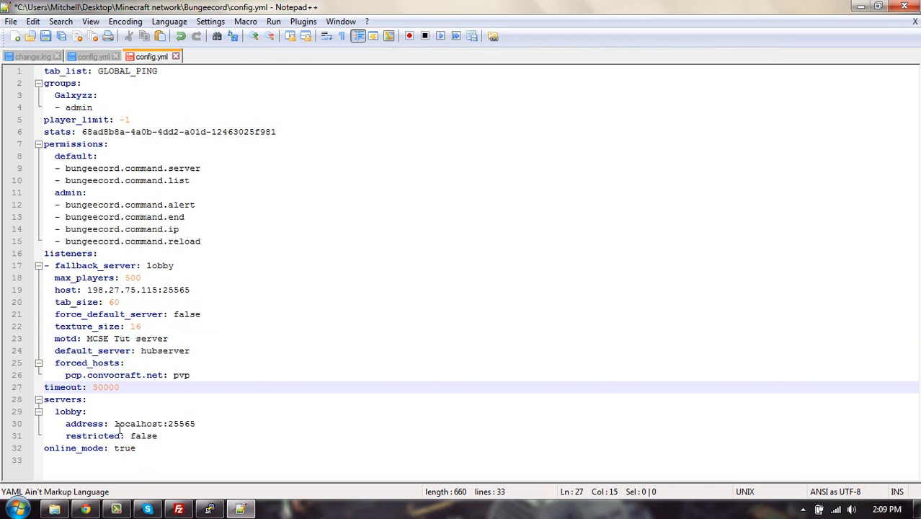
Rename the lobby entry under servers to hubserver and set its address to 127.0.0.1:25561.
{"action": "left_click_drag", "start_coordinate": [199, 436], "coordinate": [85, 411]}
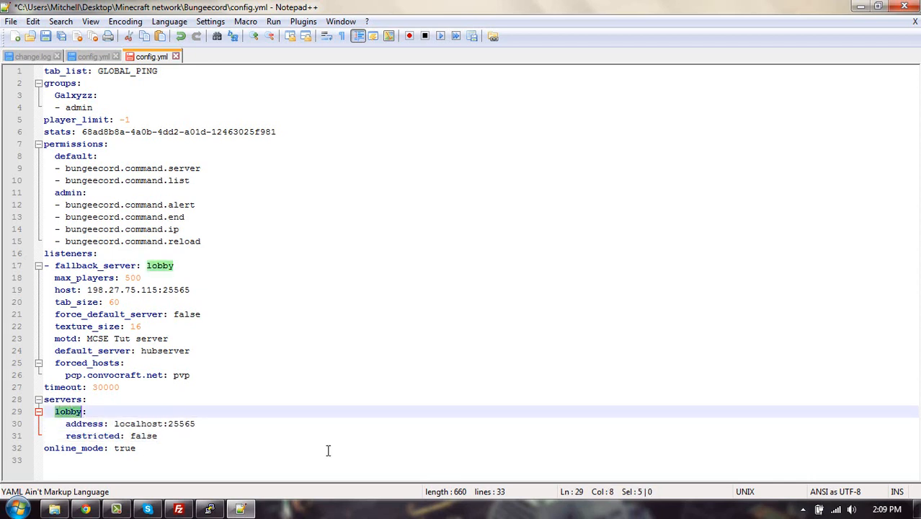
{"action": "type", "text": "hubserve"}
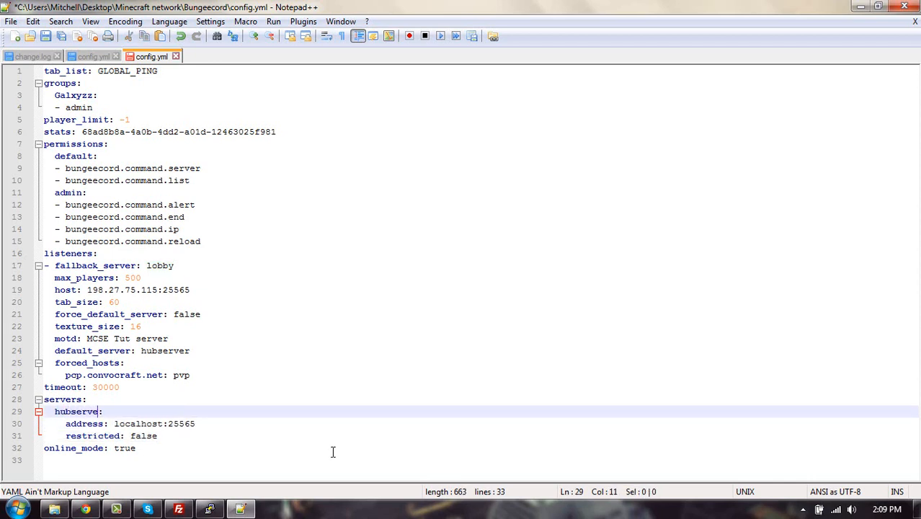
{"action": "type", "text": "r"}
{"action": "left_click_drag", "start_coordinate": [115, 424], "coordinate": [164, 423]}
{"action": "type", "text": "127.0.0."}
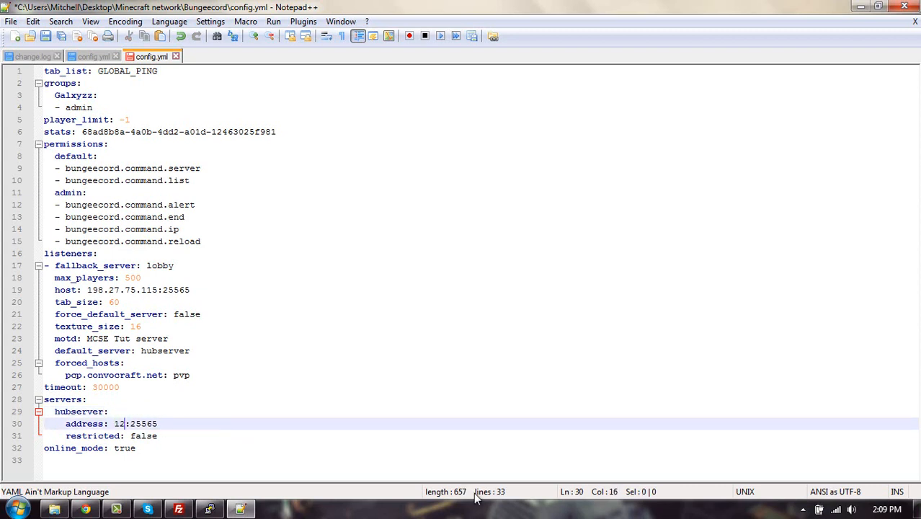
{"action": "type", "text": "1"}
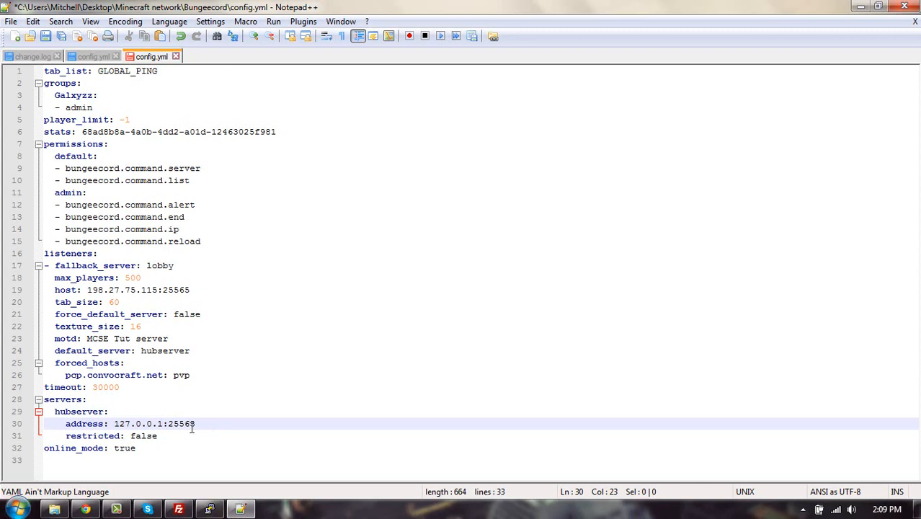
{"action": "left_click", "coordinate": [216, 422]}
{"action": "key", "text": "BackSpace"}
{"action": "double_click", "coordinate": [168, 423]}
{"action": "left_click", "coordinate": [222, 423]}
{"action": "left_click", "coordinate": [194, 436]}
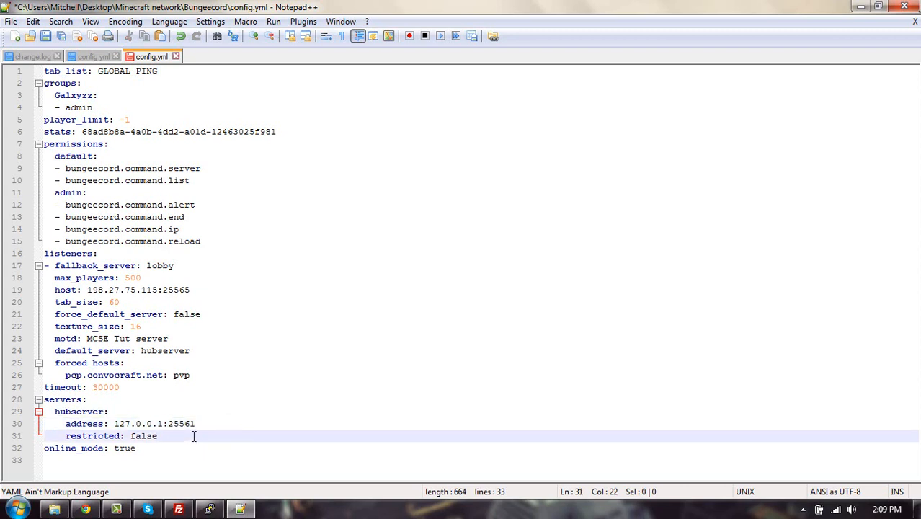
Copy the three-line hubserver block and paste it twice below the original under servers.
{"action": "left_click_drag", "start_coordinate": [193, 436], "coordinate": [45, 412]}
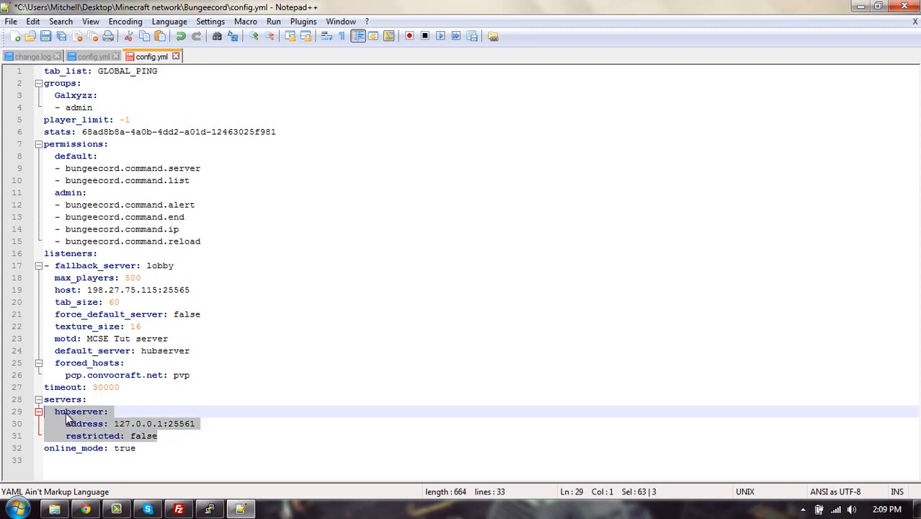
{"action": "right_click", "coordinate": [66, 412]}
{"action": "left_click", "coordinate": [108, 198]}
{"action": "left_click", "coordinate": [216, 431]}
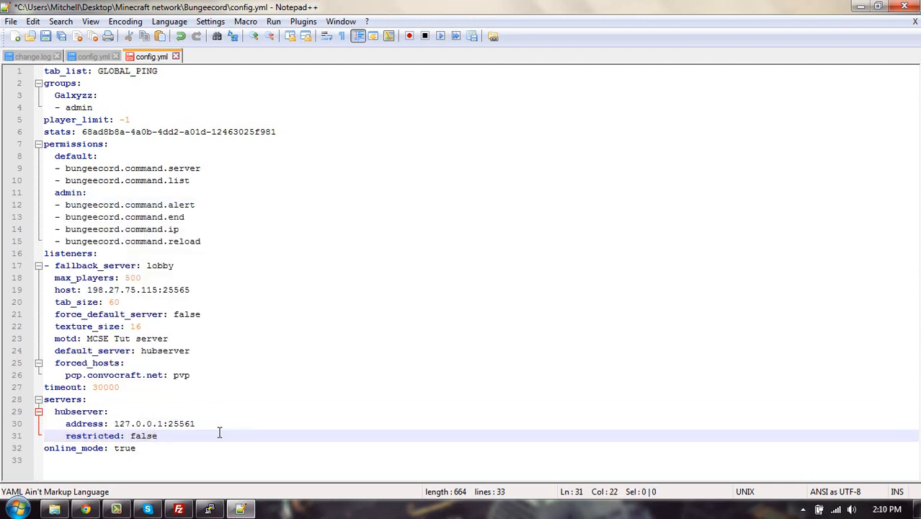
{"action": "key", "text": "Return"}
{"action": "key", "text": "ctrl+v"}
{"action": "key", "text": "Return"}
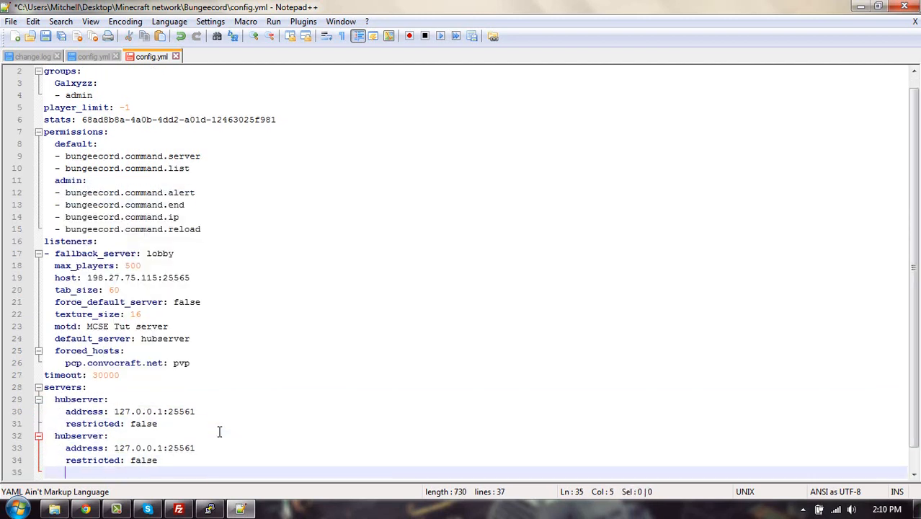
{"action": "key", "text": "ctrl+v"}
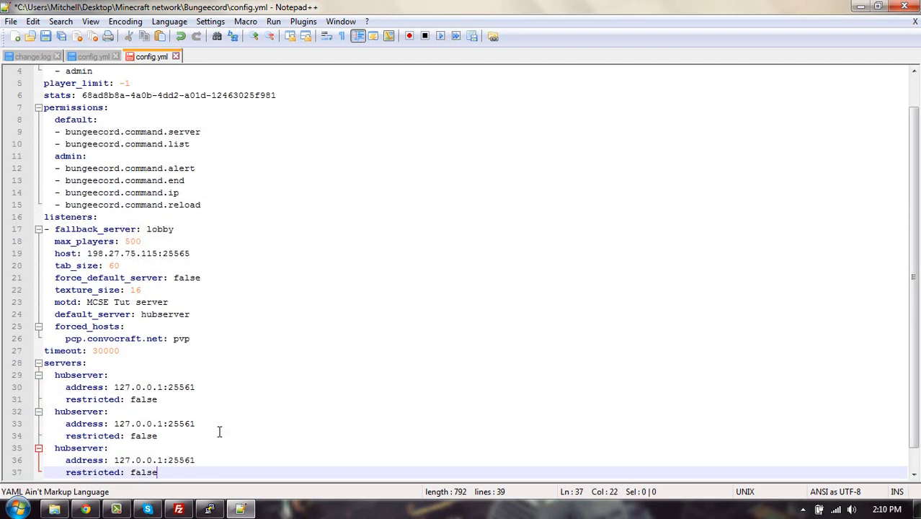
Rename the second hubserver block to server1 and set its address to 127.0.0.1:25562.
{"action": "left_click", "coordinate": [56, 411]}
{"action": "left_click_drag", "start_coordinate": [56, 411], "coordinate": [105, 411]}
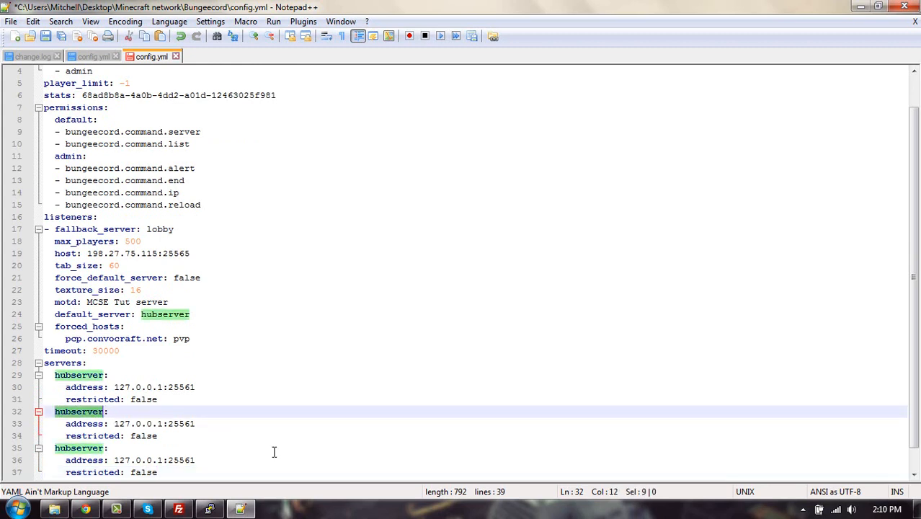
{"action": "type", "text": "hard"}
{"action": "key", "text": "BackSpace"}
{"action": "key", "text": "BackSpace"}
{"action": "key", "text": "BackSpace"}
{"action": "key", "text": "BackSpace"}
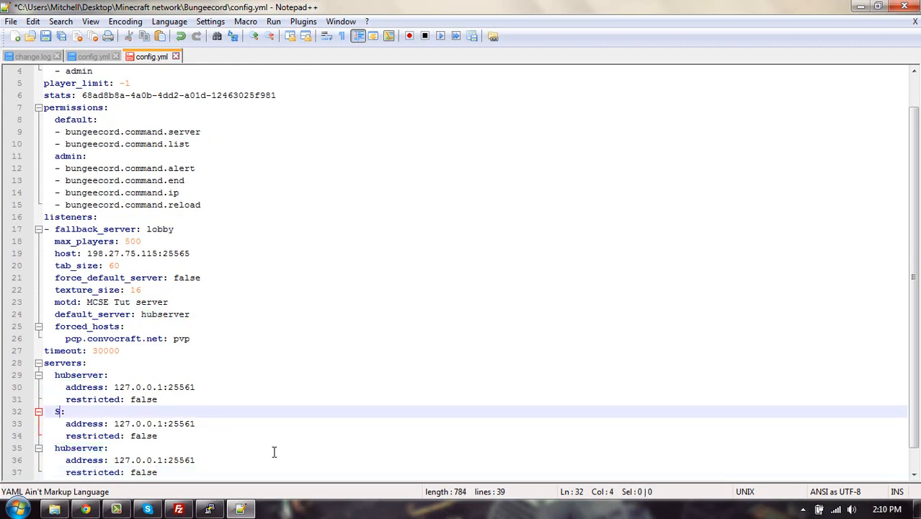
{"action": "type", "text": "server1"}
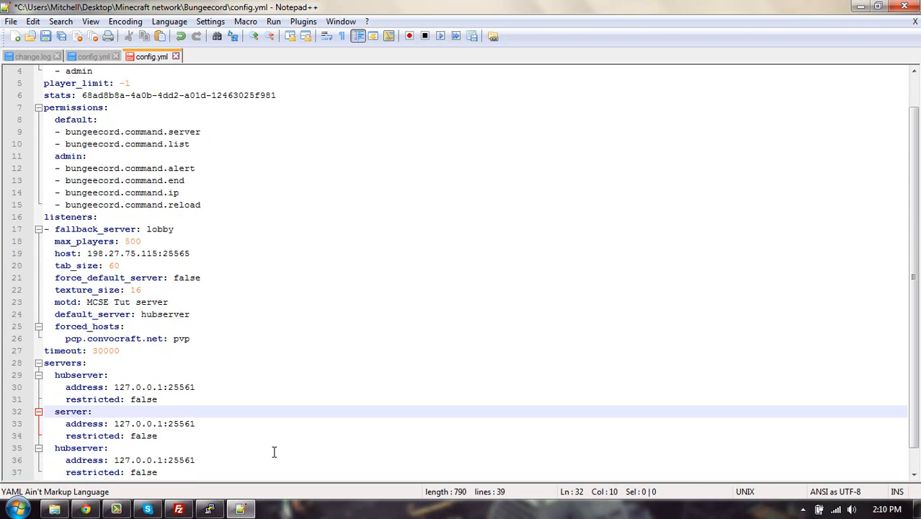
{"action": "left_click", "coordinate": [210, 423]}
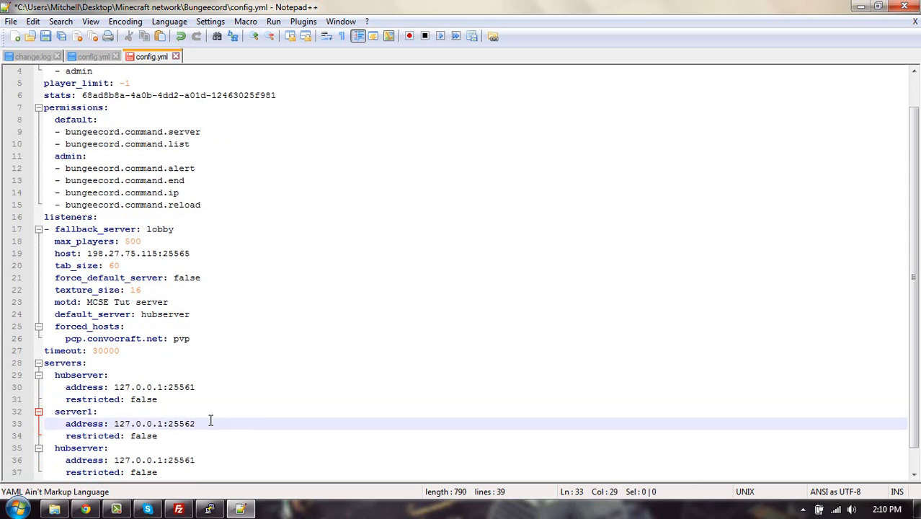
Rename the third hubserver block to server2 and set its address to 127.0.0.1:25563.
{"action": "scroll", "coordinate": [194, 423], "scroll_direction": "down", "scroll_amount": 1}
{"action": "left_click_drag", "start_coordinate": [55, 424], "coordinate": [108, 424]}
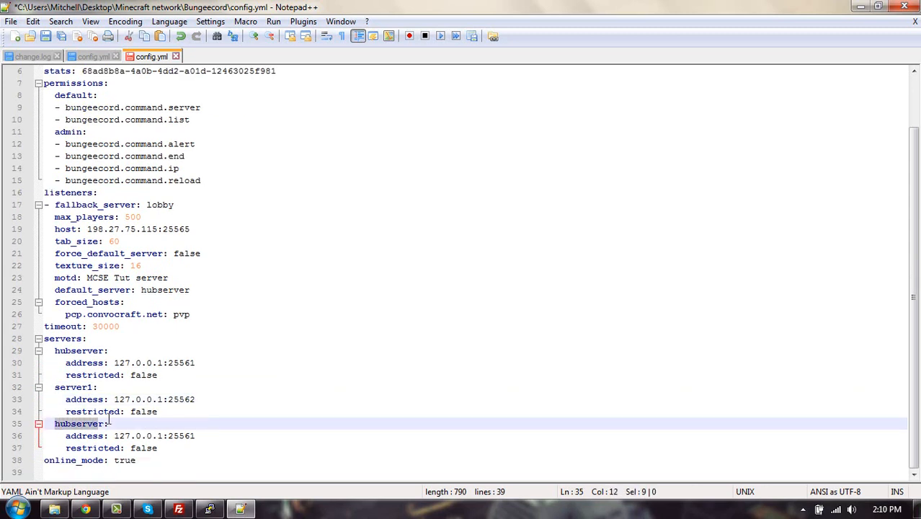
{"action": "type", "text": "server2"}
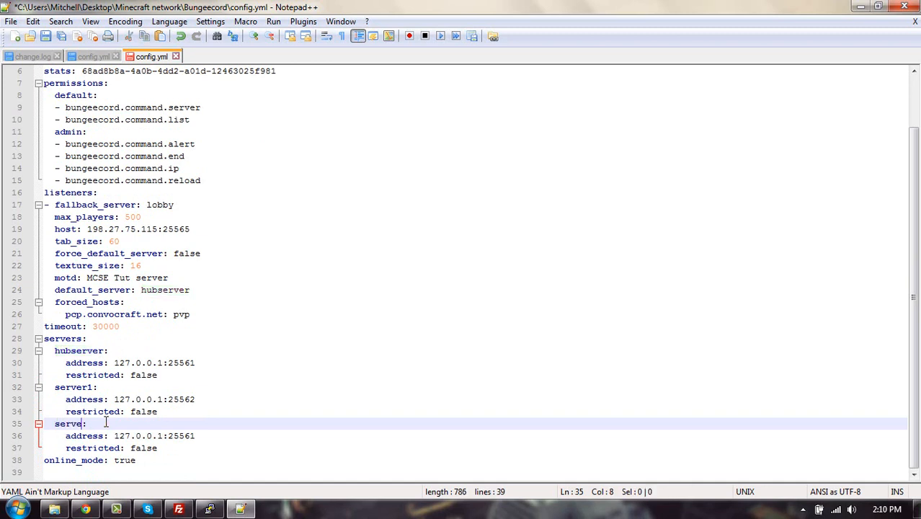
{"action": "left_click", "coordinate": [221, 437]}
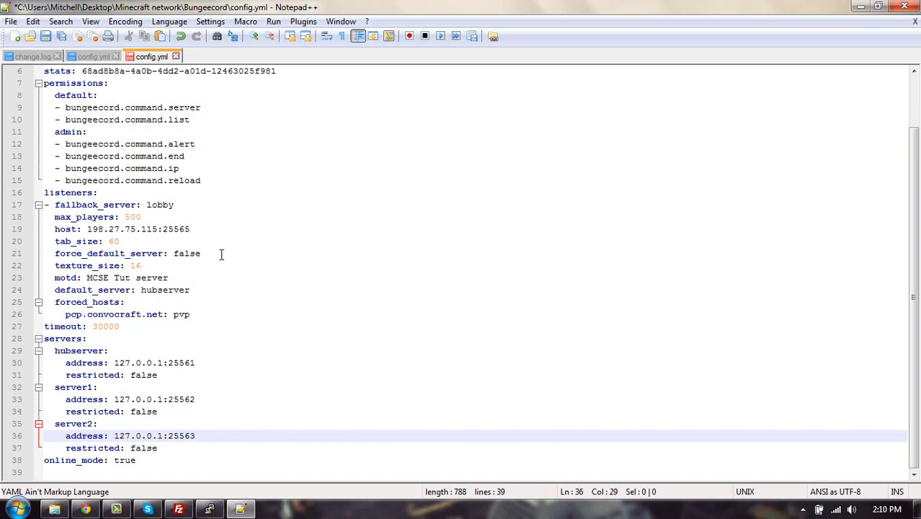
Review the force_default_server and fallback_server values under listeners.
{"action": "left_click_drag", "start_coordinate": [201, 253], "coordinate": [174, 253]}
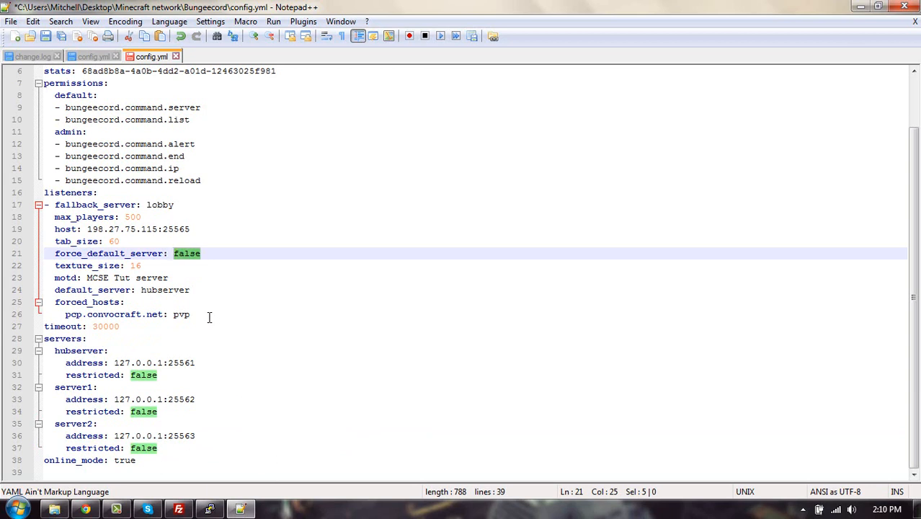
{"action": "left_click_drag", "start_coordinate": [174, 206], "coordinate": [150, 207]}
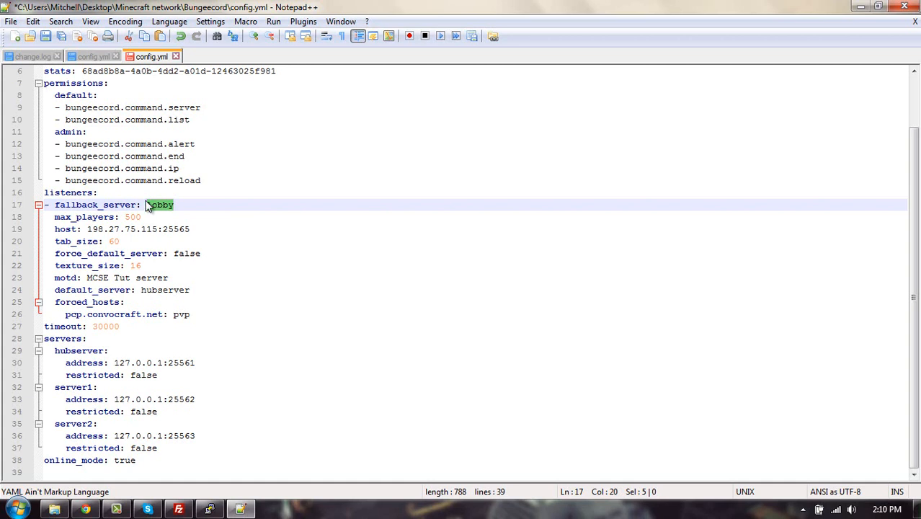
{"action": "left_click", "coordinate": [294, 245]}
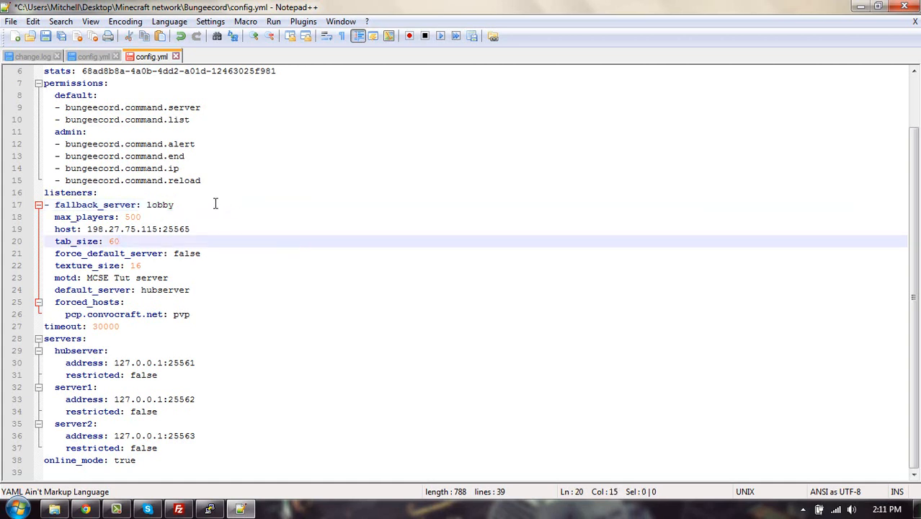
{"action": "left_click", "coordinate": [215, 204]}
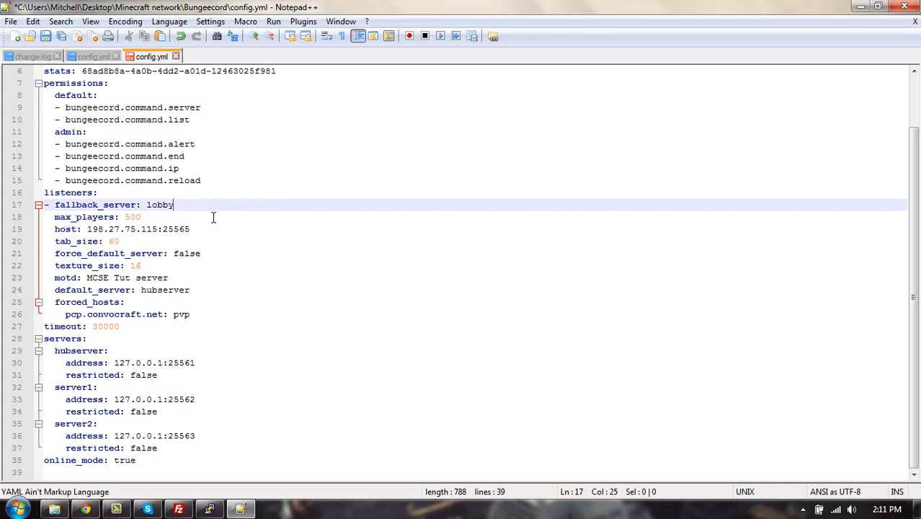
Set the fallback_server value under listeners to hubserver in config.yml.
{"action": "key", "text": "BackSpace"}
{"action": "key", "text": "BackSpace"}
{"action": "key", "text": "BackSpace"}
{"action": "key", "text": "BackSpace"}
{"action": "key", "text": "BackSpace"}
{"action": "type", "text": "hubserver"}
{"action": "scroll", "coordinate": [193, 211], "scroll_direction": "up", "scroll_amount": 2}
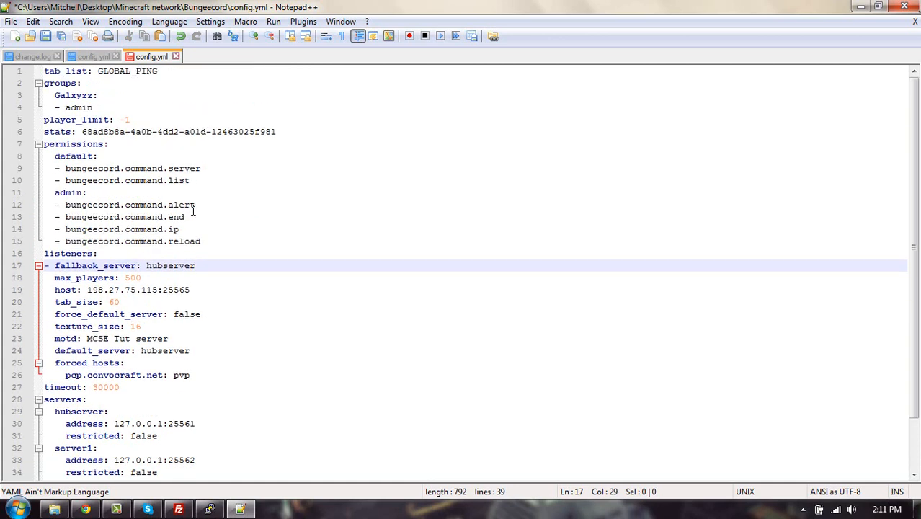
Save the edited config.yml and close the text editor.
{"action": "left_click_drag", "start_coordinate": [153, 132], "coordinate": [151, 121]}
{"action": "left_click", "coordinate": [151, 118]}
{"action": "left_click", "coordinate": [148, 106]}
{"action": "left_click", "coordinate": [149, 84]}
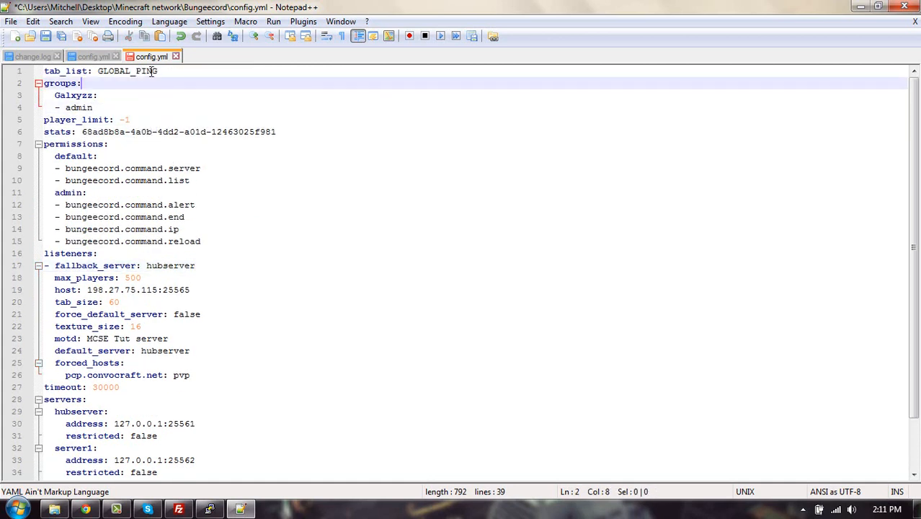
{"action": "left_click", "coordinate": [152, 72]}
{"action": "key", "text": "ctrl+s"}
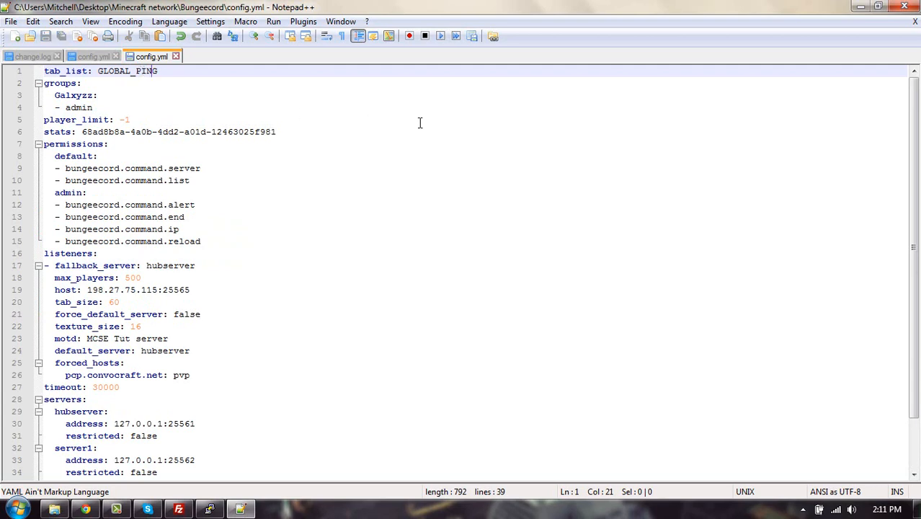
{"action": "left_click", "coordinate": [904, 6]}
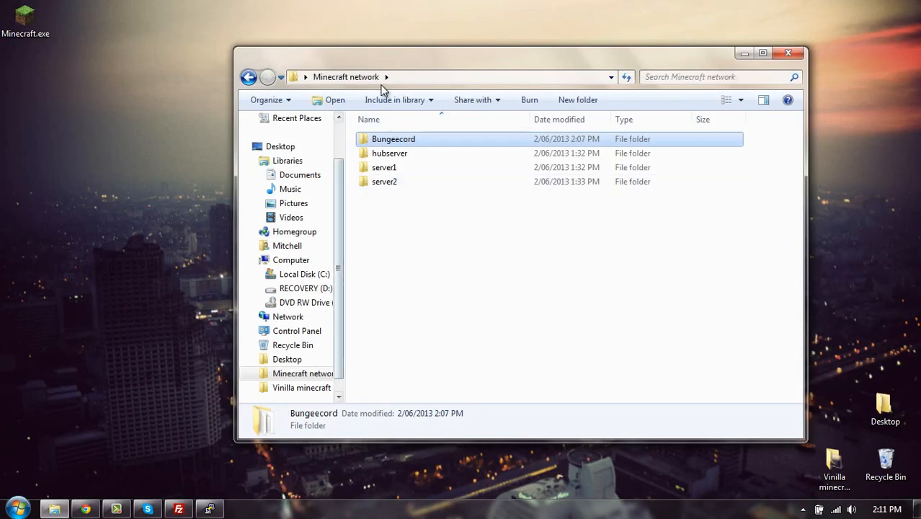
Open the server.properties file from the hubserver folder in Notepad++.
{"action": "double_click", "coordinate": [406, 153]}
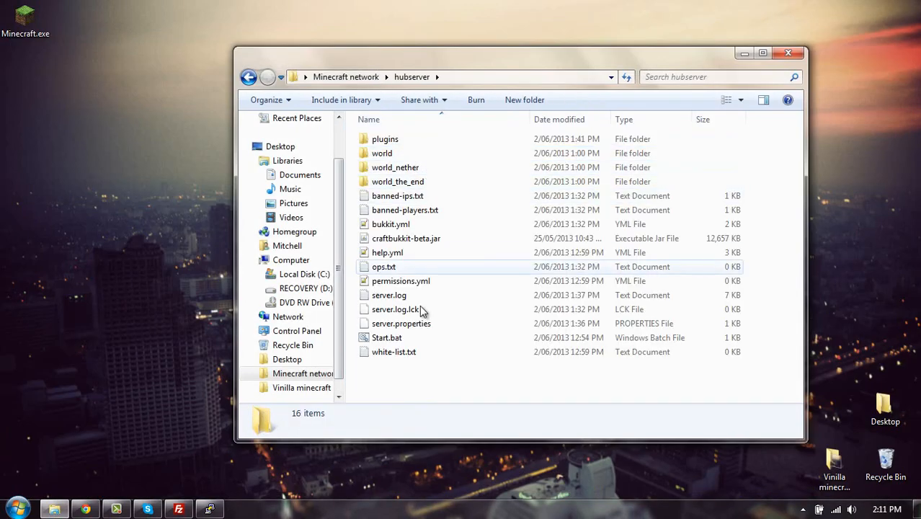
{"action": "right_click", "coordinate": [420, 326]}
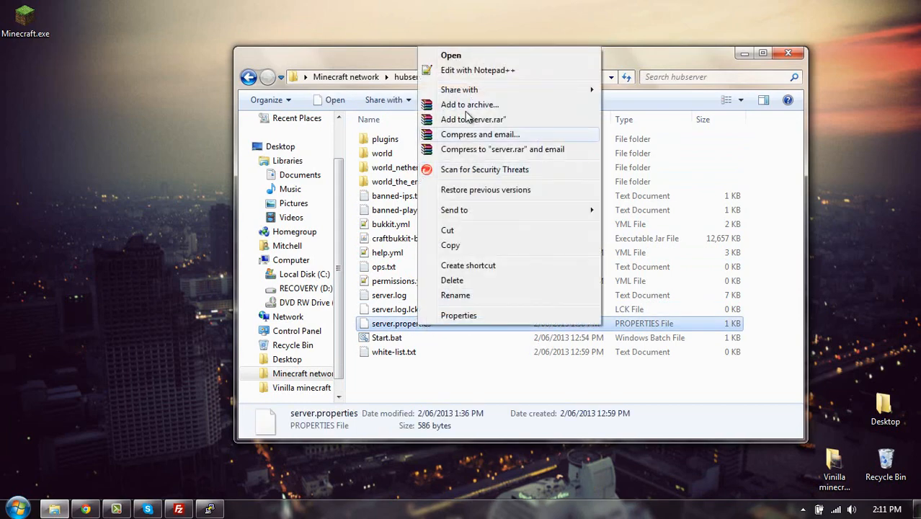
{"action": "left_click", "coordinate": [481, 69]}
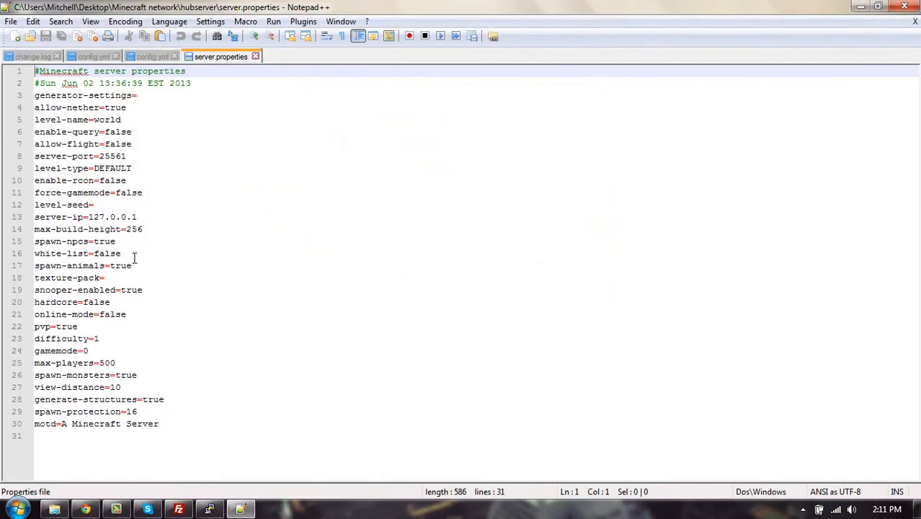
Review the server-ip, server-port, max-players and online-mode values of the hub server, and close the editor.
{"action": "left_click", "coordinate": [141, 216]}
{"action": "left_click_drag", "start_coordinate": [142, 217], "coordinate": [88, 216]}
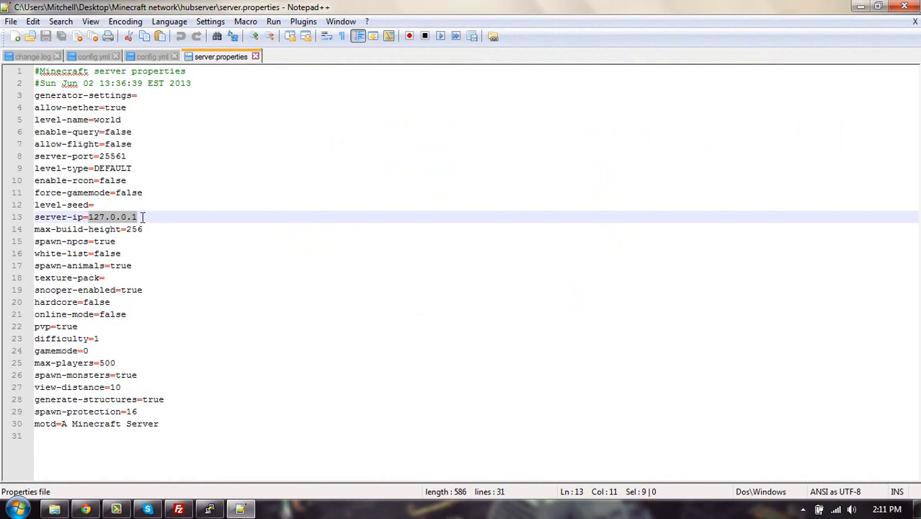
{"action": "left_click_drag", "start_coordinate": [127, 155], "coordinate": [100, 155]}
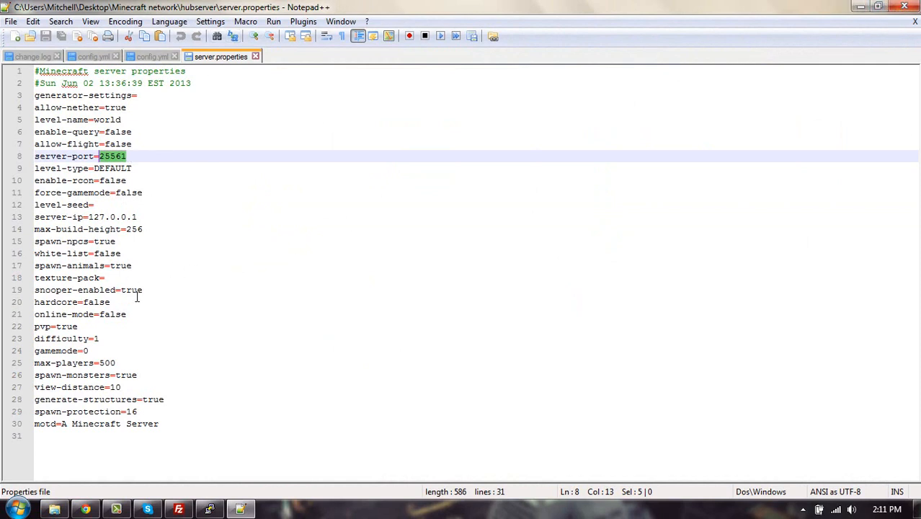
{"action": "left_click_drag", "start_coordinate": [116, 363], "coordinate": [100, 363]}
{"action": "left_click", "coordinate": [123, 363]}
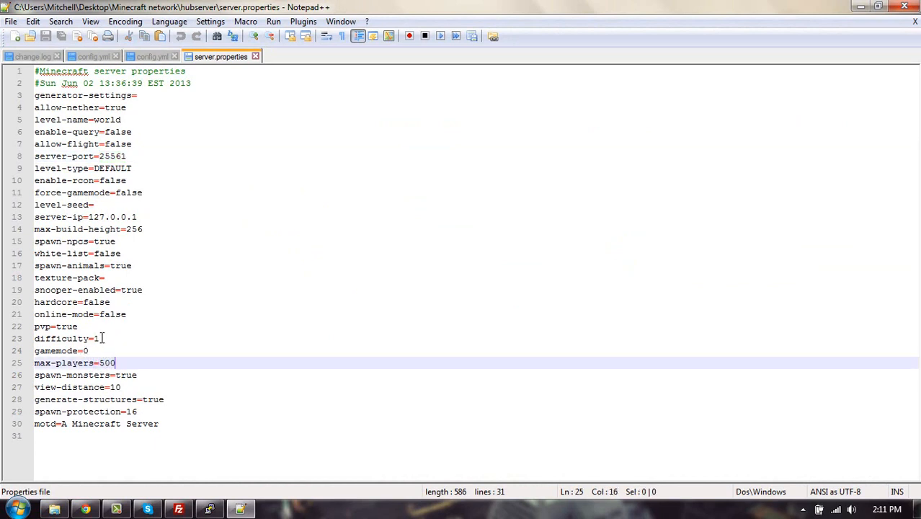
{"action": "left_click_drag", "start_coordinate": [127, 315], "coordinate": [101, 315]}
{"action": "left_click", "coordinate": [131, 314]}
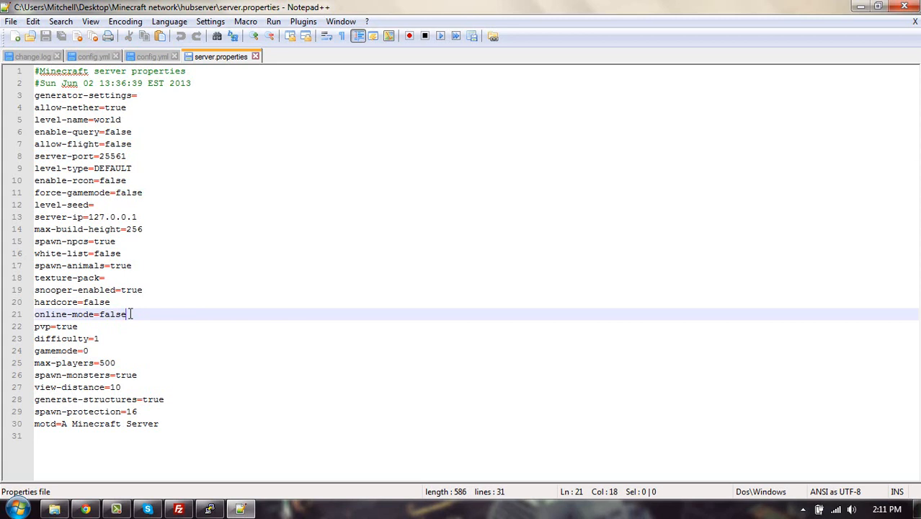
{"action": "left_click_drag", "start_coordinate": [130, 314], "coordinate": [98, 314]}
{"action": "left_click", "coordinate": [174, 318]}
{"action": "left_click", "coordinate": [137, 157]}
{"action": "left_click_drag", "start_coordinate": [135, 156], "coordinate": [99, 157]}
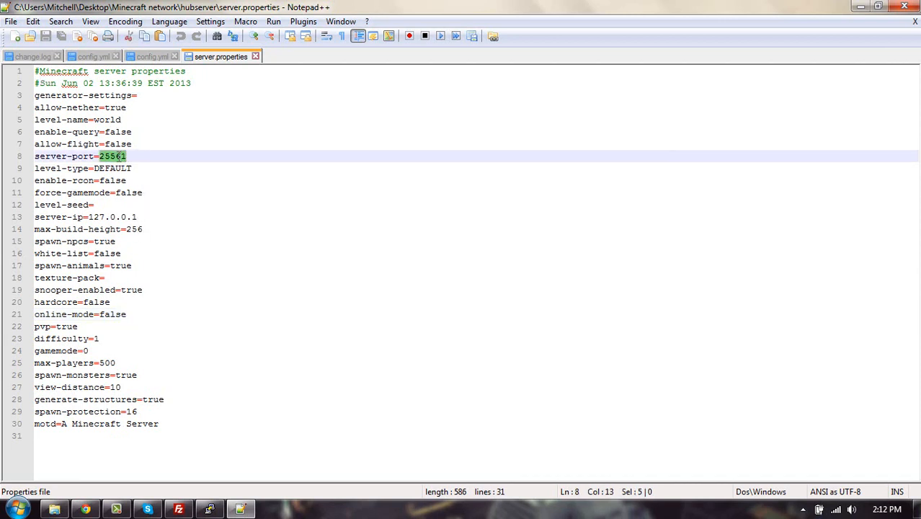
{"action": "type", "text": "25561"}
{"action": "left_click", "coordinate": [904, 7]}
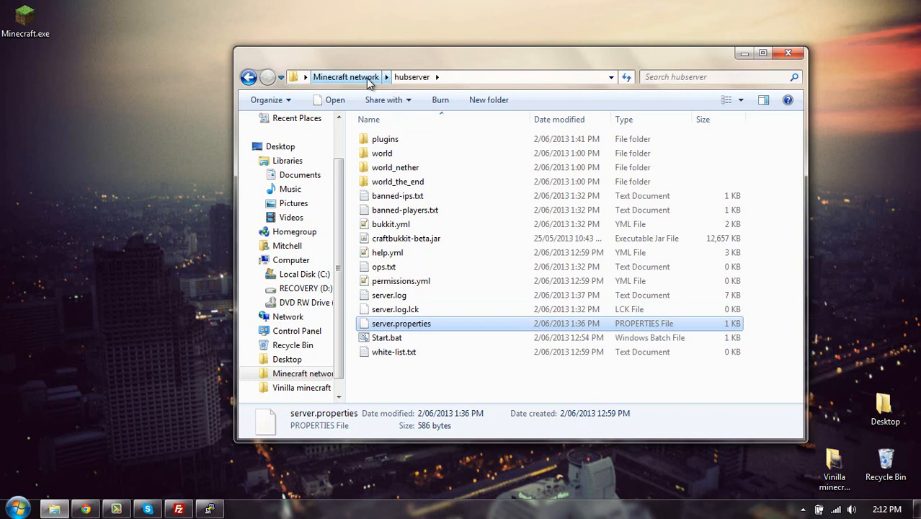
Close the folder window and check the uploaded Minecraft network folders on the remote server in FileZilla.
{"action": "left_click", "coordinate": [783, 55]}
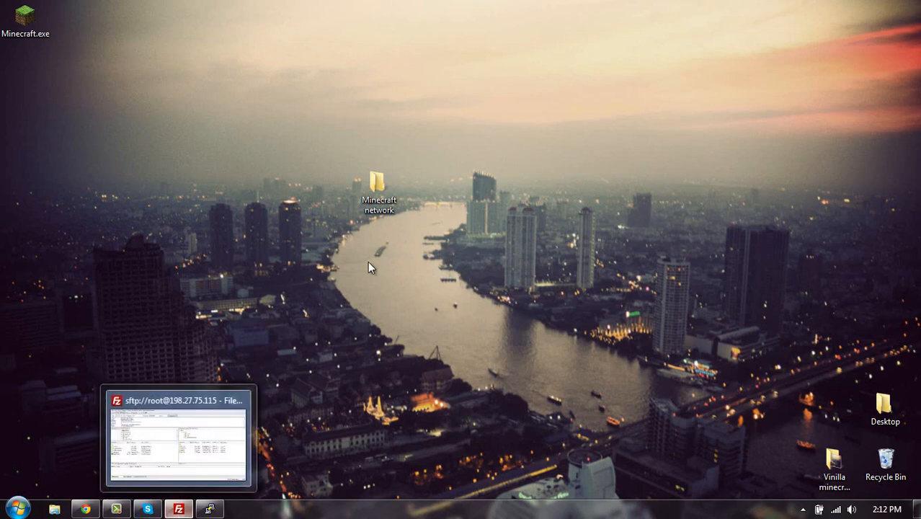
{"action": "left_click_drag", "start_coordinate": [451, 264], "coordinate": [255, 129]}
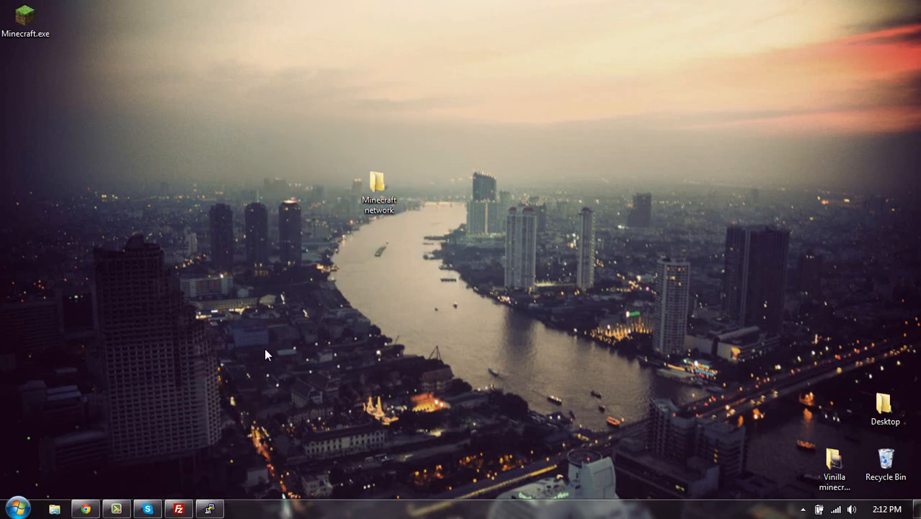
{"action": "left_click", "coordinate": [179, 510]}
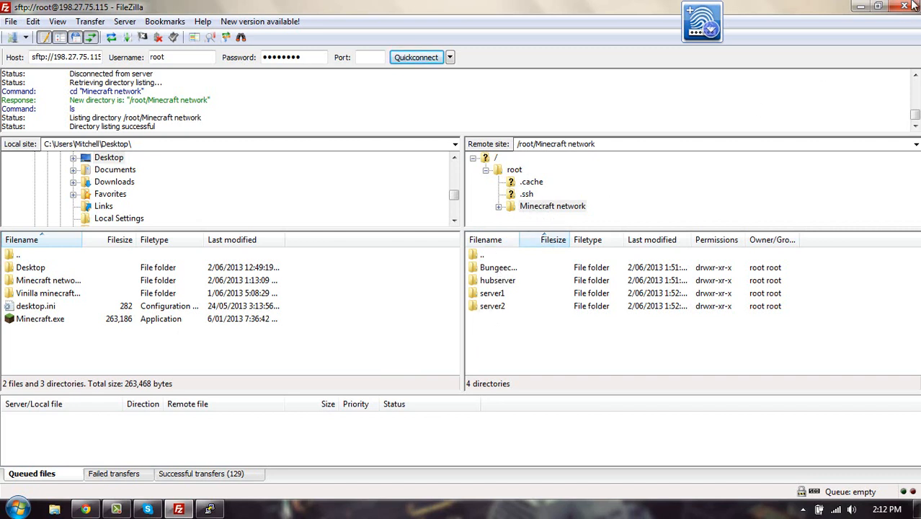
{"action": "left_click", "coordinate": [861, 6]}
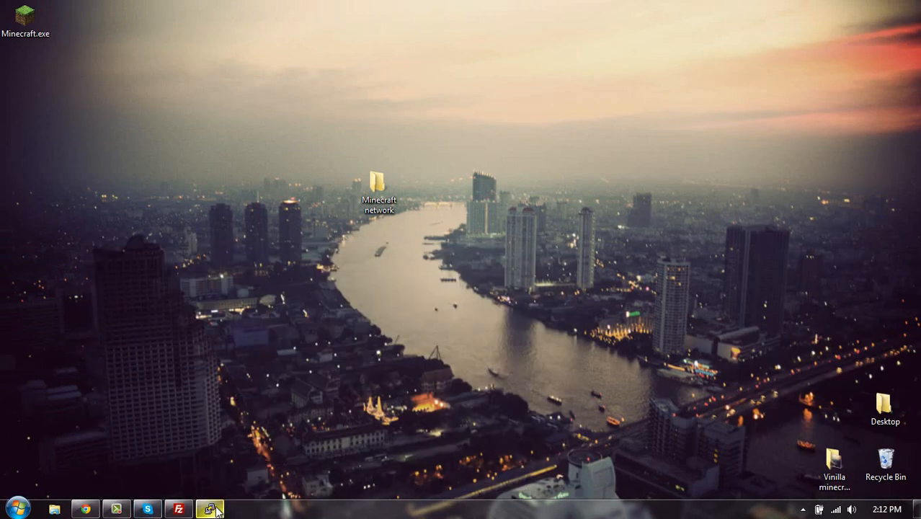
Switch to the PuTTY session, change from the home directory into Minecraft network, and list its contents.
{"action": "left_click", "coordinate": [210, 510]}
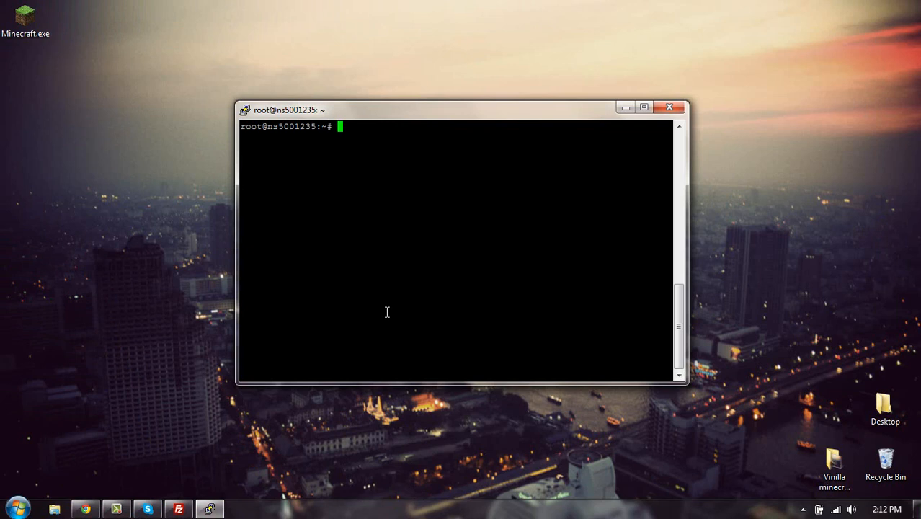
{"action": "type", "text": "cd"}
{"action": "key", "text": "Return"}
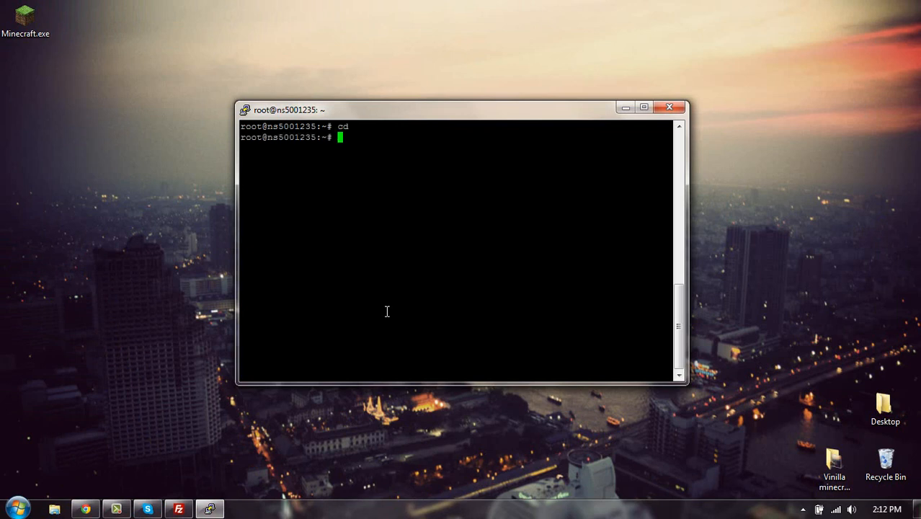
{"action": "type", "text": "ls"}
{"action": "key", "text": "Return"}
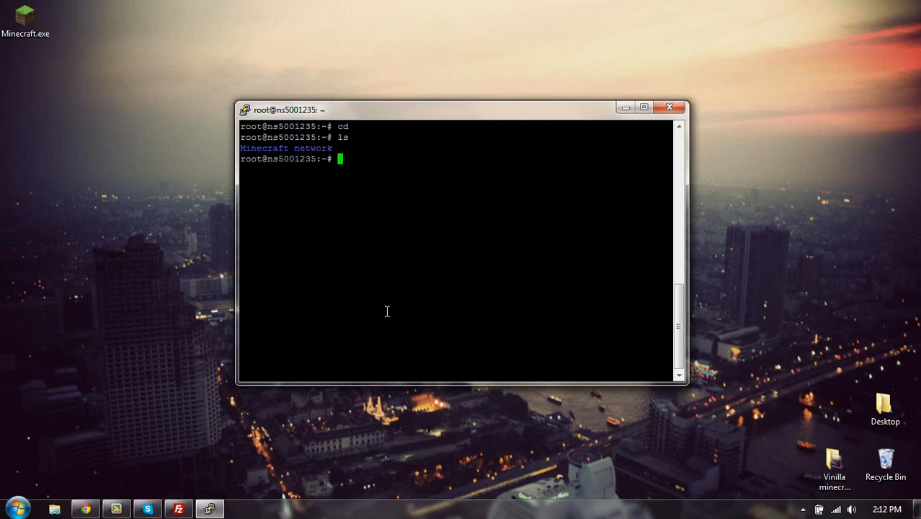
{"action": "type", "text": "cd Mine"}
{"action": "key", "text": "Tab"}
{"action": "key", "text": "Return"}
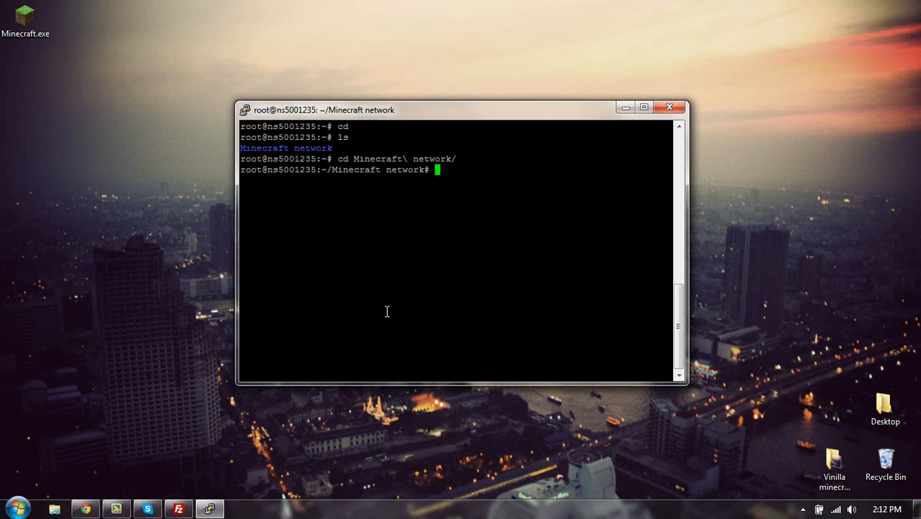
{"action": "type", "text": "ls"}
{"action": "key", "text": "Return"}
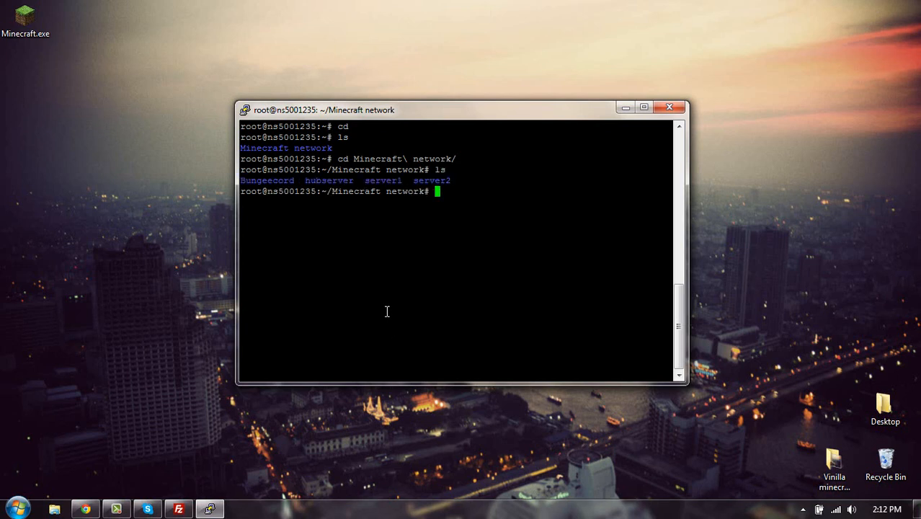
Change into the Bungeecord directory inside Minecraft network.
{"action": "type", "text": "cd bung"}
{"action": "key", "text": "BackSpace"}
{"action": "key", "text": "BackSpace"}
{"action": "key", "text": "BackSpace"}
{"action": "key", "text": "BackSpace"}
{"action": "type", "text": "Bun"}
{"action": "key", "text": "Tab"}
{"action": "key", "text": "Return"}
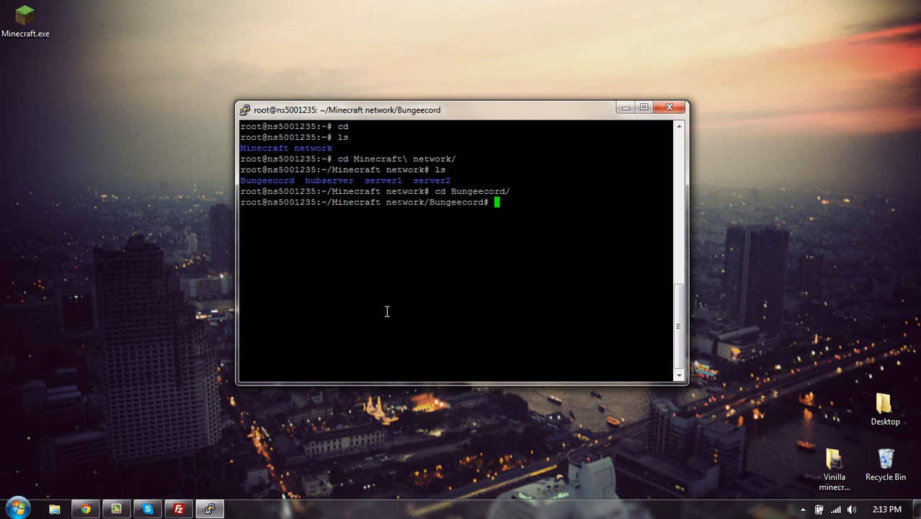
Test-run the proxy with java -jar BungeeCord.jar and shut it down with the end command.
{"action": "type", "text": "java -jar Bun"}
{"action": "key", "text": "Tab"}
{"action": "key", "text": "Return"}
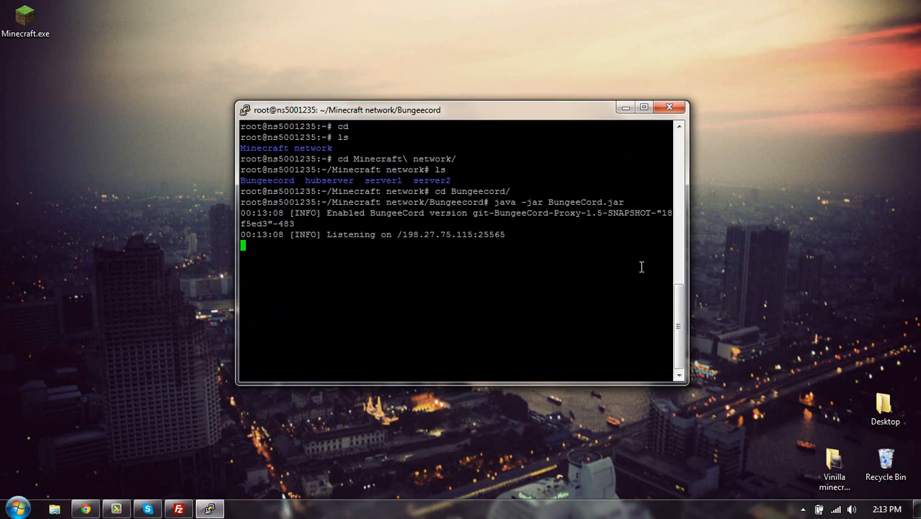
{"action": "type", "text": "end"}
{"action": "key", "text": "Return"}
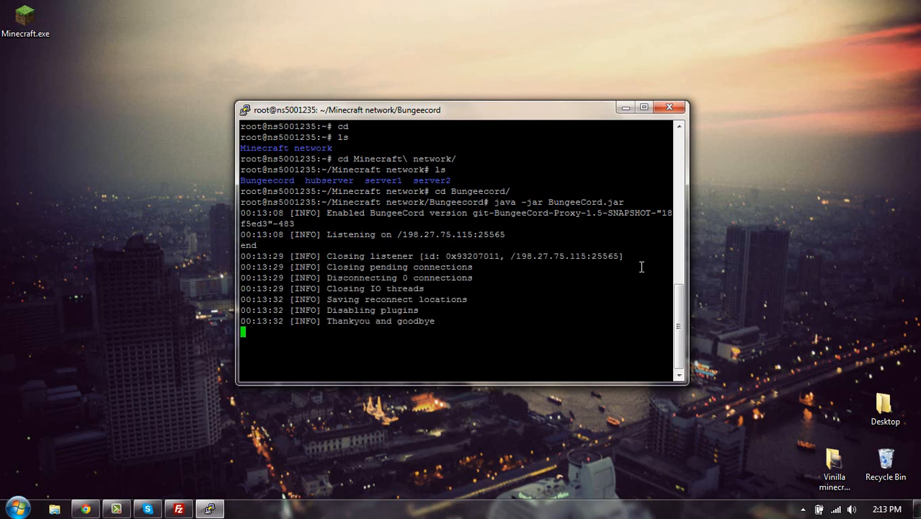
Clear the terminal and return to the home directory with cd ~.
{"action": "type", "text": "clear"}
{"action": "key", "text": "Return"}
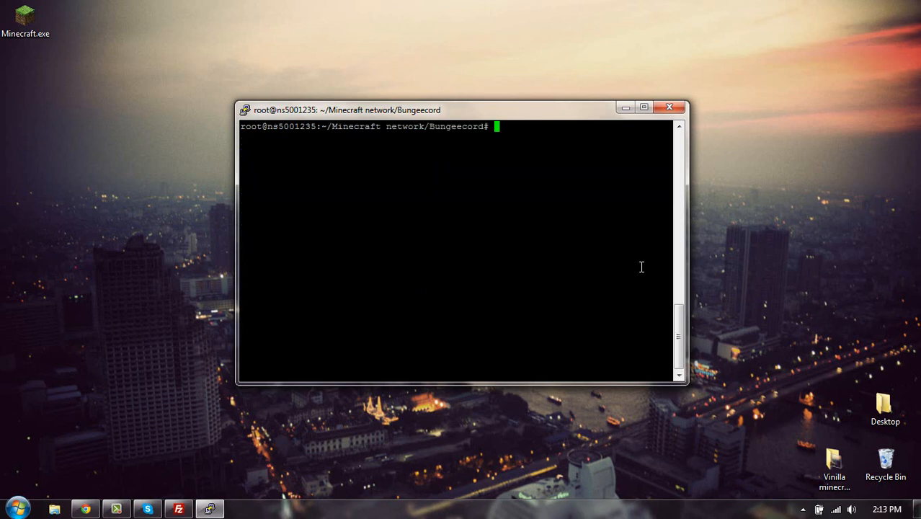
{"action": "type", "text": "cd ~"}
{"action": "key", "text": "Return"}
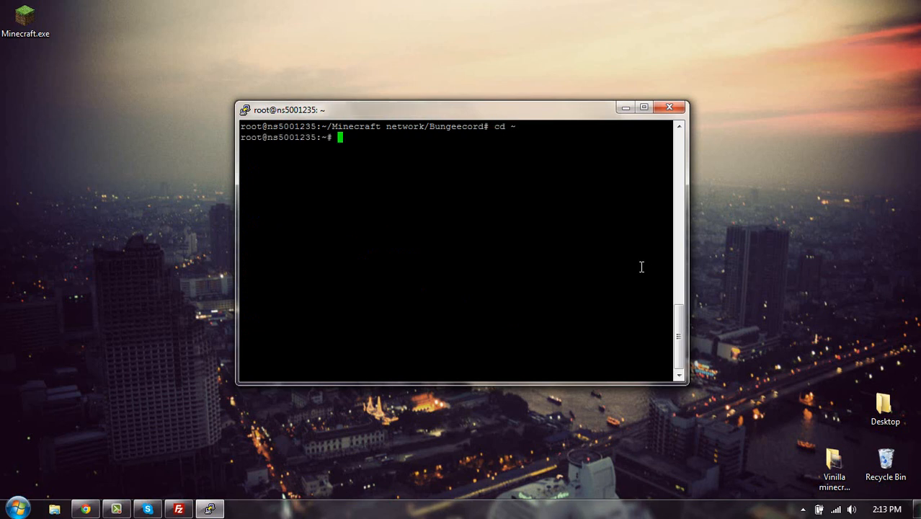
{"action": "type", "text": "a"}
{"action": "type", "text": "tp"}
{"action": "key", "text": "BackSpace"}
{"action": "key", "text": "BackSpace"}
{"action": "type", "text": "pt-get install "}
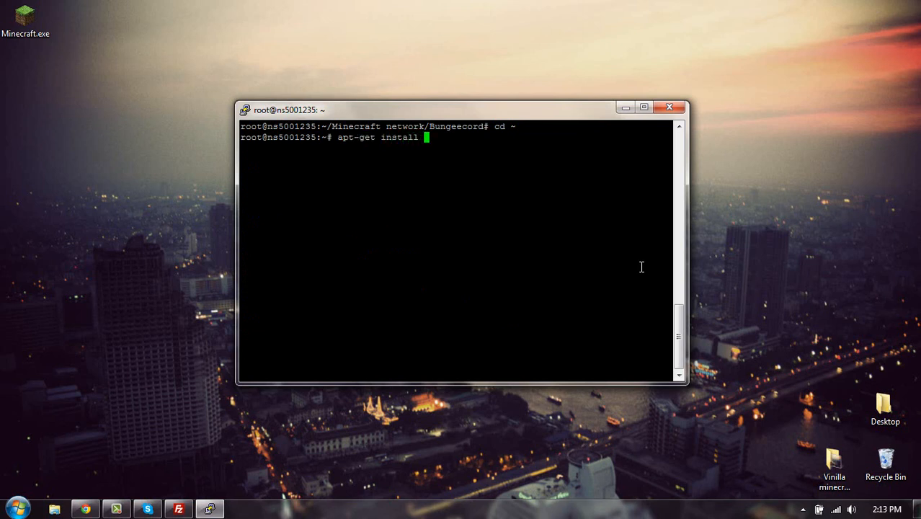
{"action": "type", "text": "screen"}
{"action": "key", "text": "BackSpace"}
{"action": "key", "text": "BackSpace"}
{"action": "key", "text": "BackSpace"}
{"action": "key", "text": "BackSpace"}
{"action": "key", "text": "BackSpace"}
{"action": "key", "text": "BackSpace"}
{"action": "key", "text": "BackSpace"}
{"action": "key", "text": "BackSpace"}
{"action": "key", "text": "BackSpace"}
{"action": "key", "text": "BackSpace"}
{"action": "key", "text": "BackSpace"}
{"action": "key", "text": "BackSpace"}
{"action": "key", "text": "BackSpace"}
{"action": "key", "text": "BackSpace"}
{"action": "key", "text": "BackSpace"}
{"action": "key", "text": "BackSpace"}
{"action": "key", "text": "BackSpace"}
{"action": "key", "text": "BackSpace"}
{"action": "key", "text": "BackSpace"}
{"action": "key", "text": "BackSpace"}
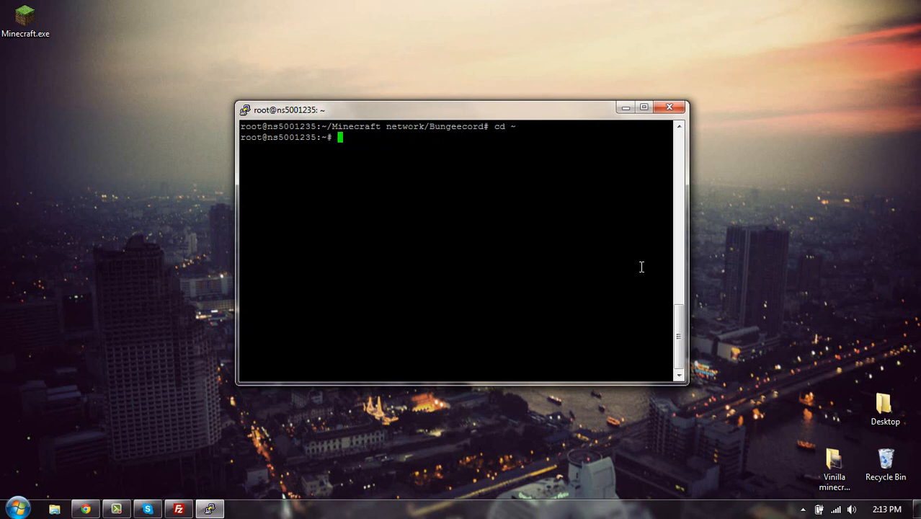
Create a screen session named bungee and change into Minecraft network/Bungeecord inside it.
{"action": "type", "text": "screen -S bungee"}
{"action": "key", "text": "Return"}
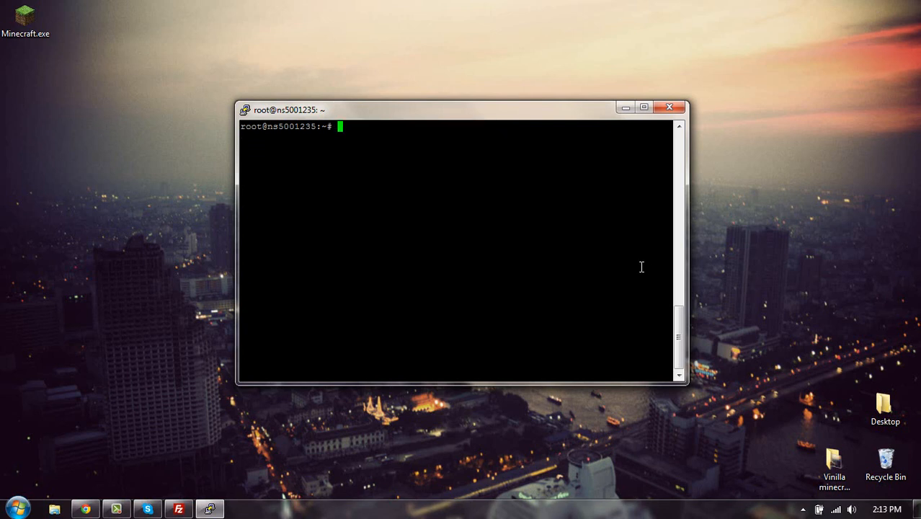
{"action": "type", "text": "cd Min"}
{"action": "key", "text": "Tab"}
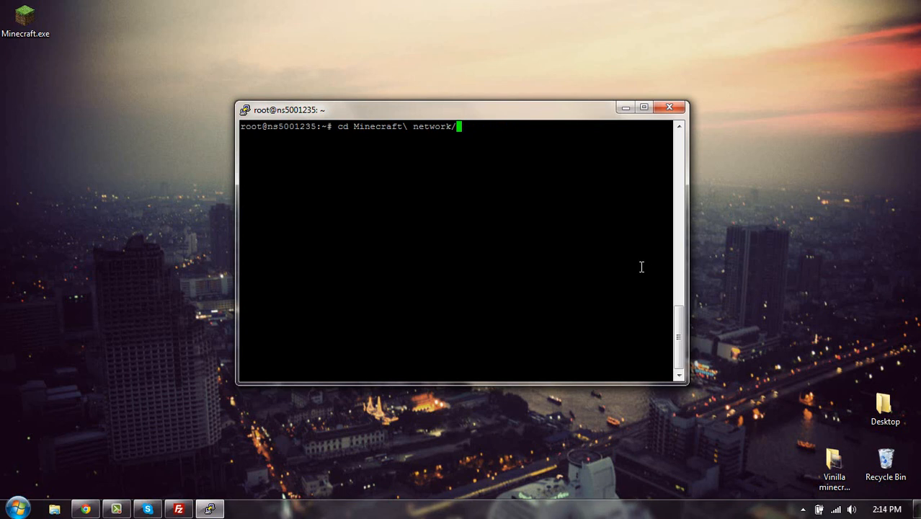
{"action": "type", "text": "Bu"}
{"action": "key", "text": "Tab"}
{"action": "key", "text": "Return"}
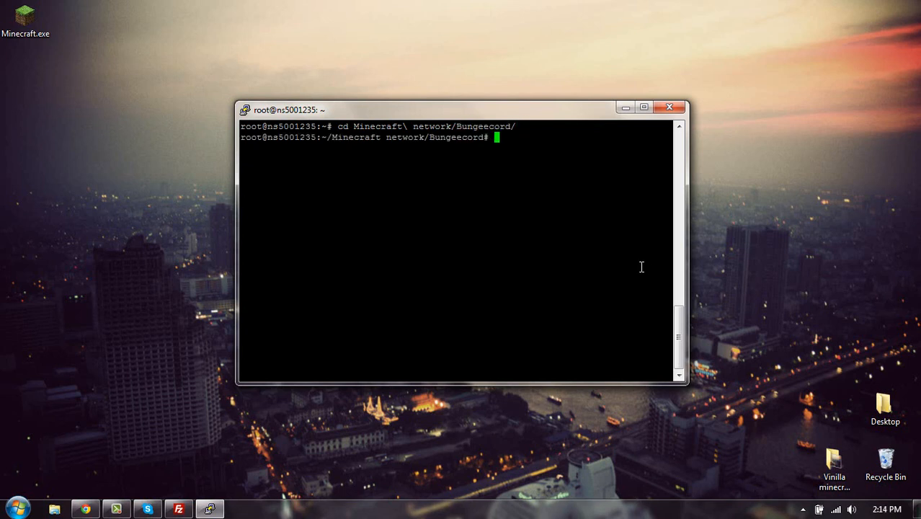
Launch BungeeCord.jar with Java in the bungee session and detach from the session.
{"action": "type", "text": "java -jar Bune"}
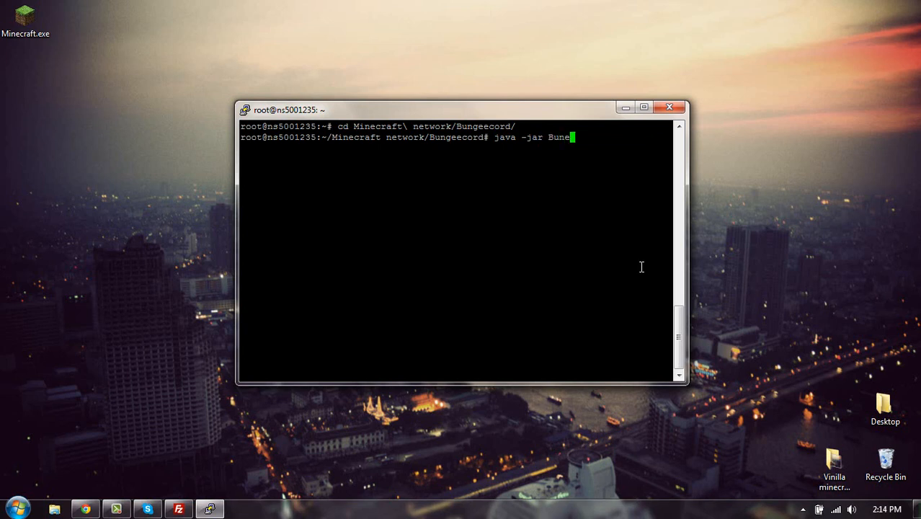
{"action": "key", "text": "Tab"}
{"action": "key", "text": "Return"}
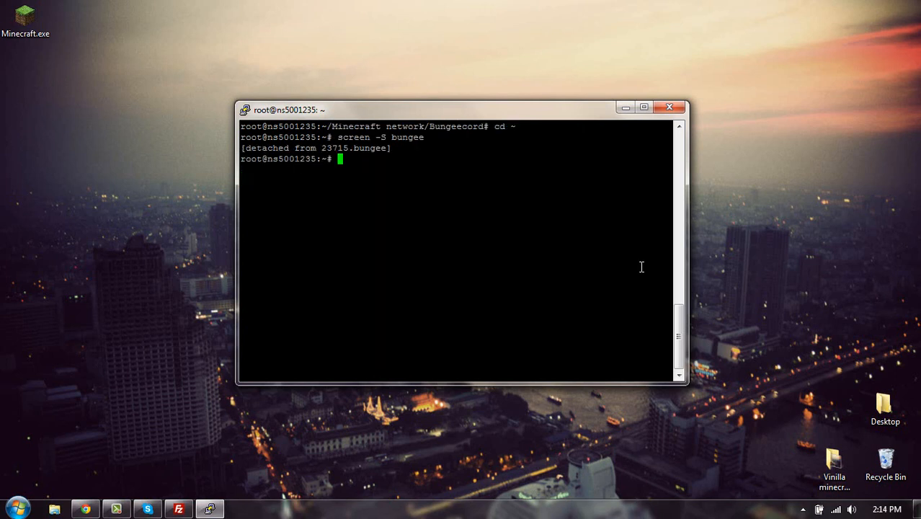
Create a screen session named hub.
{"action": "key", "text": "Up"}
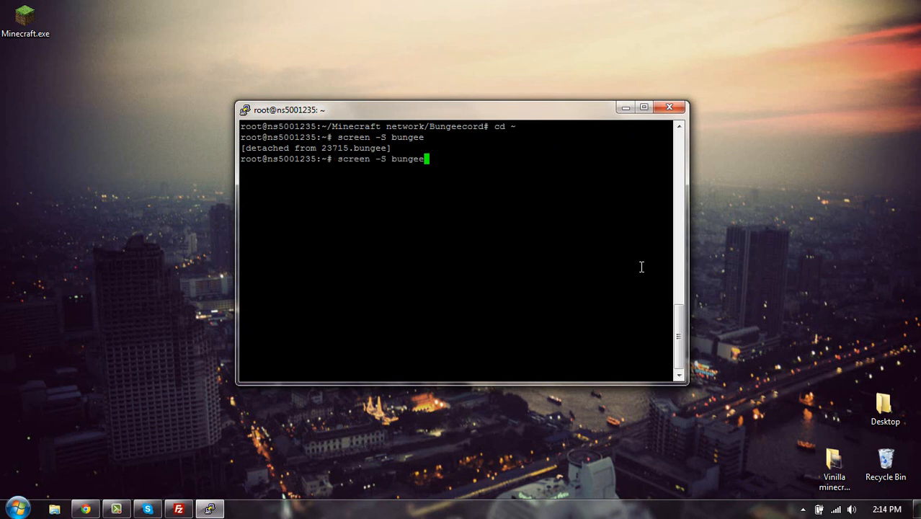
{"action": "key", "text": "BackSpace"}
{"action": "key", "text": "BackSpace"}
{"action": "key", "text": "BackSpace"}
{"action": "key", "text": "BackSpace"}
{"action": "key", "text": "BackSpace"}
{"action": "key", "text": "BackSpace"}
{"action": "key", "text": "BackSpace"}
{"action": "type", "text": "bungee"}
{"action": "key", "text": "Return"}
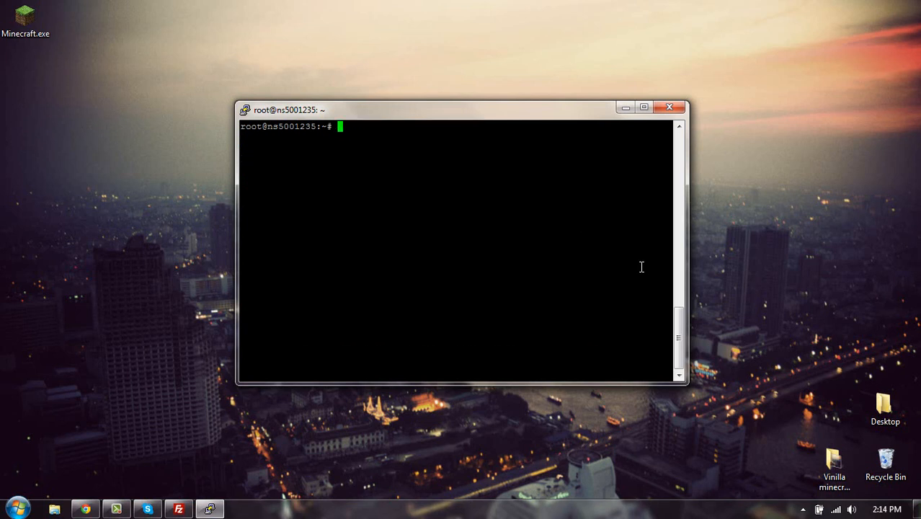
Change into the Minecraft network/hubserver directory inside the hub session.
{"action": "type", "text": "cd Mien"}
{"action": "key", "text": "Tab"}
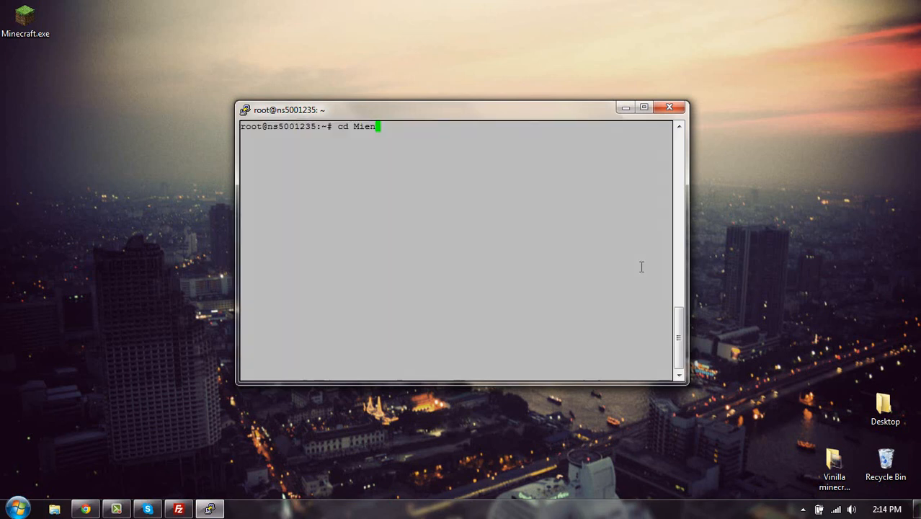
{"action": "key", "text": "BackSpace"}
{"action": "key", "text": "BackSpace"}
{"action": "type", "text": "n"}
{"action": "key", "text": "Tab"}
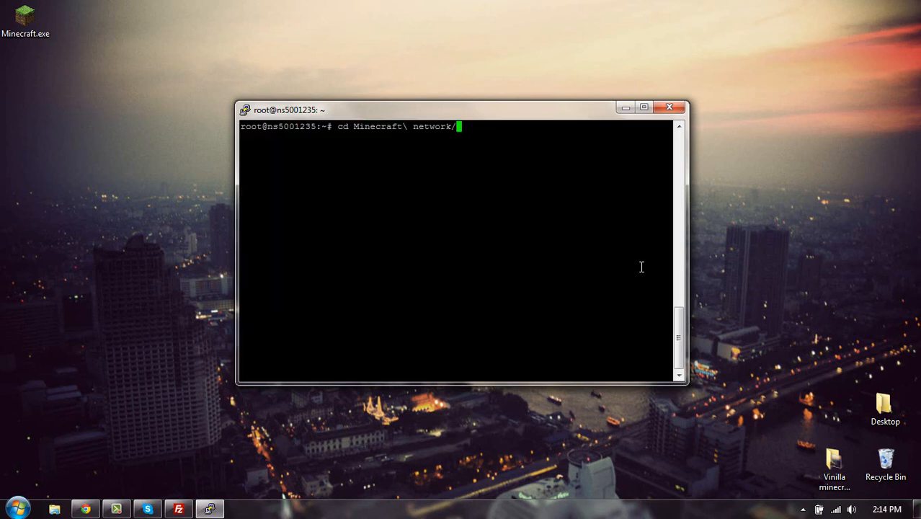
{"action": "key", "text": "Return"}
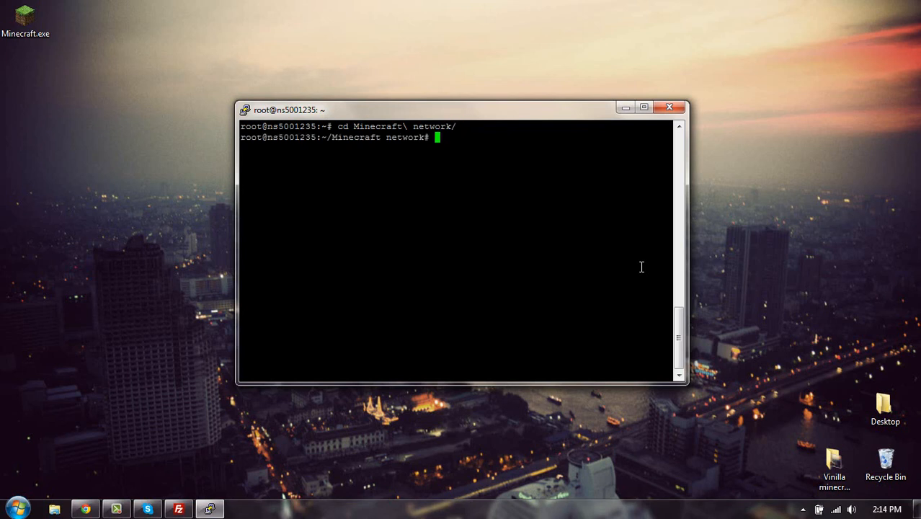
{"action": "type", "text": "cd hu"}
{"action": "key", "text": "Tab"}
{"action": "key", "text": "Return"}
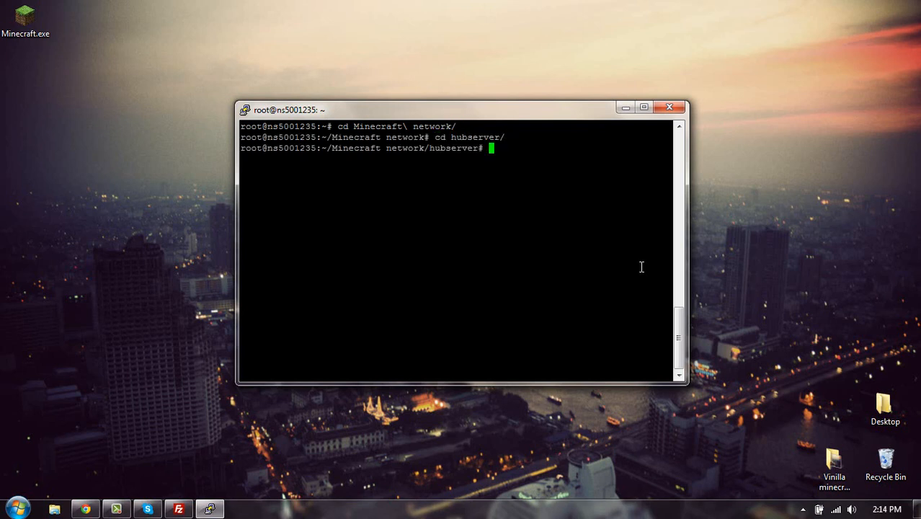
Launch craftbukkit-beta.jar with Java using -Xms1024M and -Xmx1024M in the hub session, and detach from the session.
{"action": "type", "text": "java -Xms1024M"}
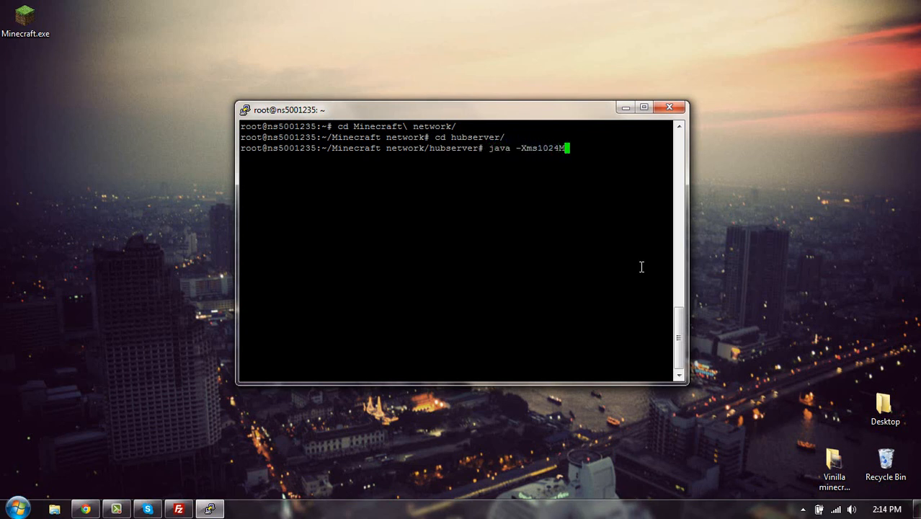
{"action": "type", "text": " -Xmx1024M -jar craf"}
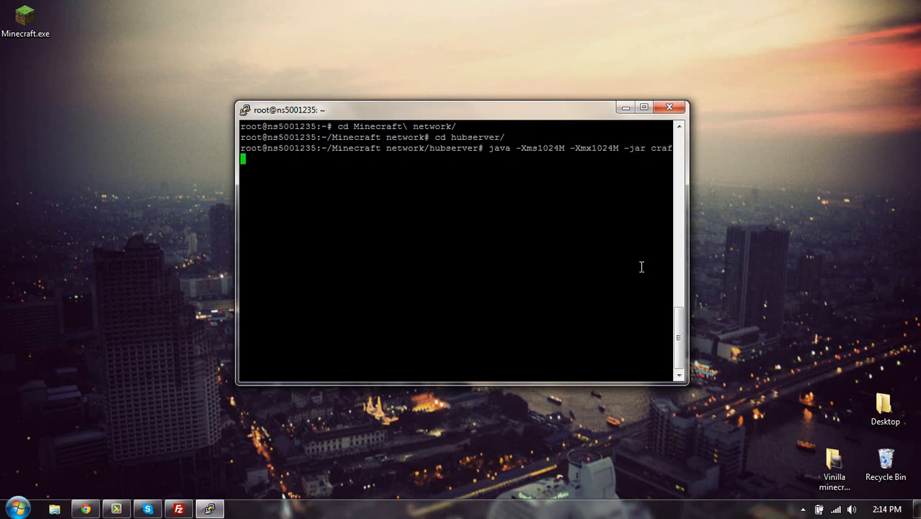
{"action": "type", "text": "tbukkit-beta.jar"}
{"action": "key", "text": "Return"}
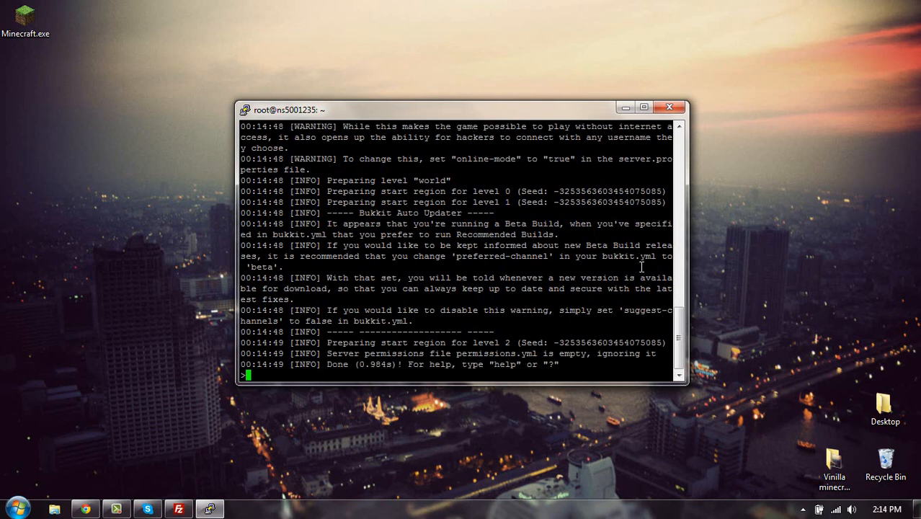
{"action": "key", "text": "ctrl+a"}
{"action": "key", "text": "d"}
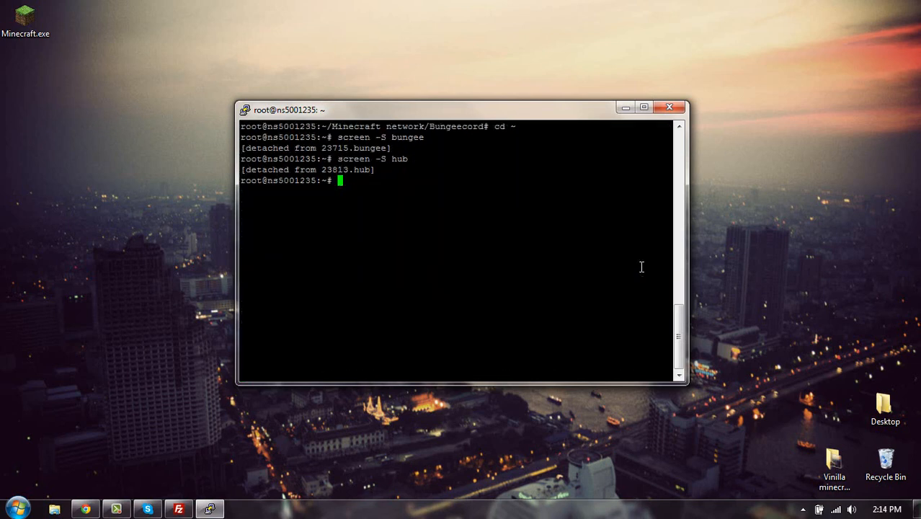
Create a screen session named server1.
{"action": "key", "text": "Up"}
{"action": "key", "text": "BackSpace"}
{"action": "key", "text": "BackSpace"}
{"action": "key", "text": "BackSpace"}
{"action": "type", "text": "server1"}
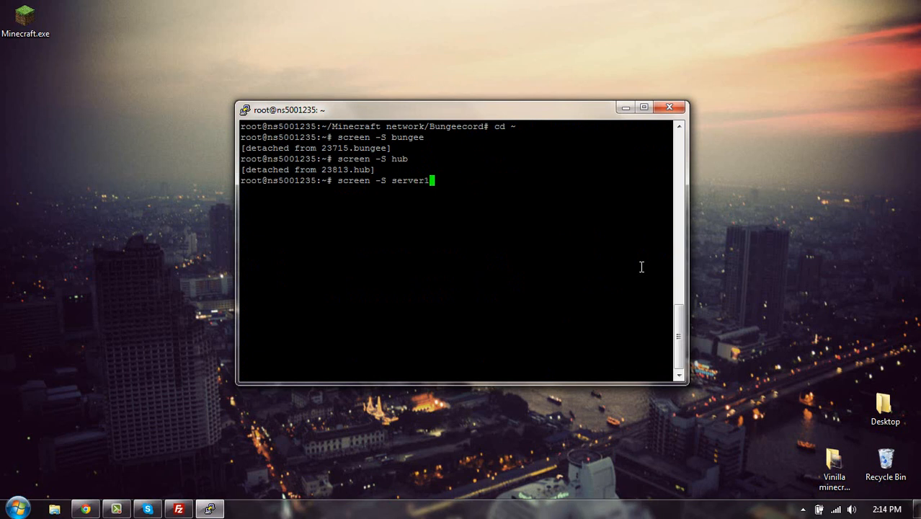
{"action": "key", "text": "Return"}
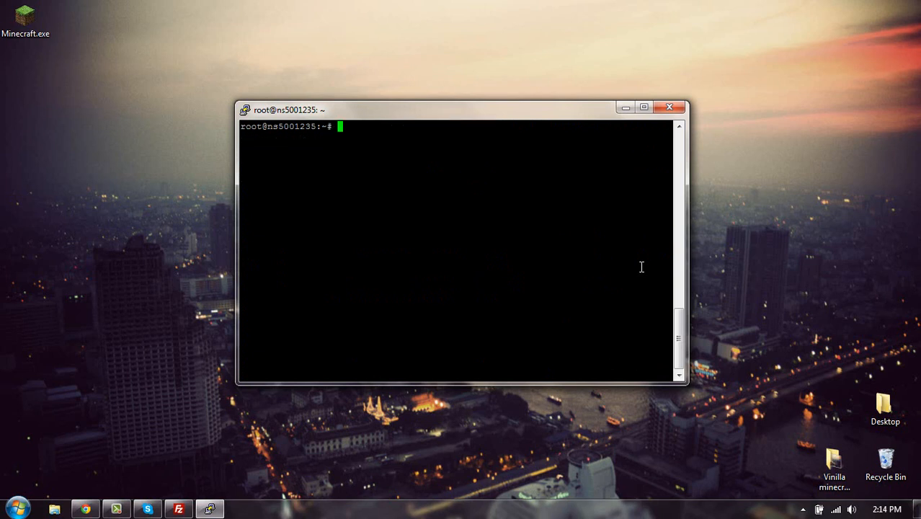
Change into the Minecraft network/server1 directory inside the server1 session.
{"action": "type", "text": "cd Mine"}
{"action": "key", "text": "Tab"}
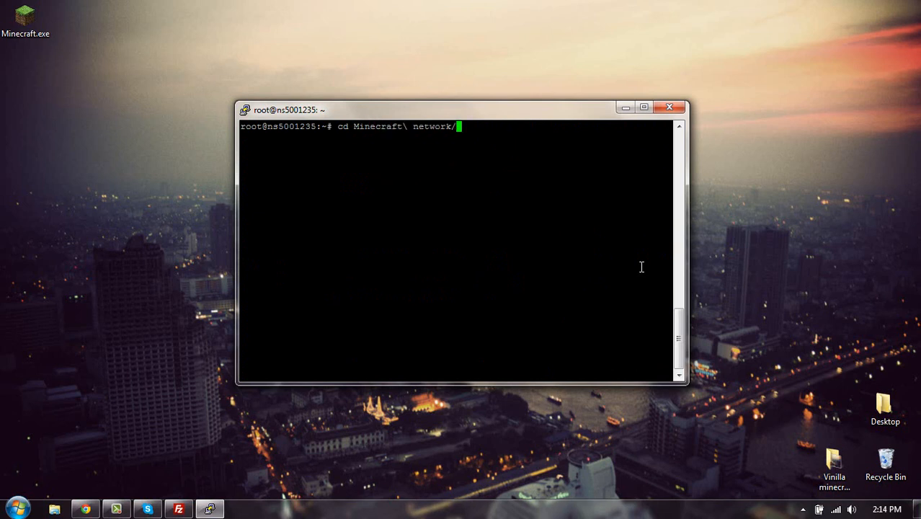
{"action": "key", "text": "Return"}
{"action": "type", "text": "cd "}
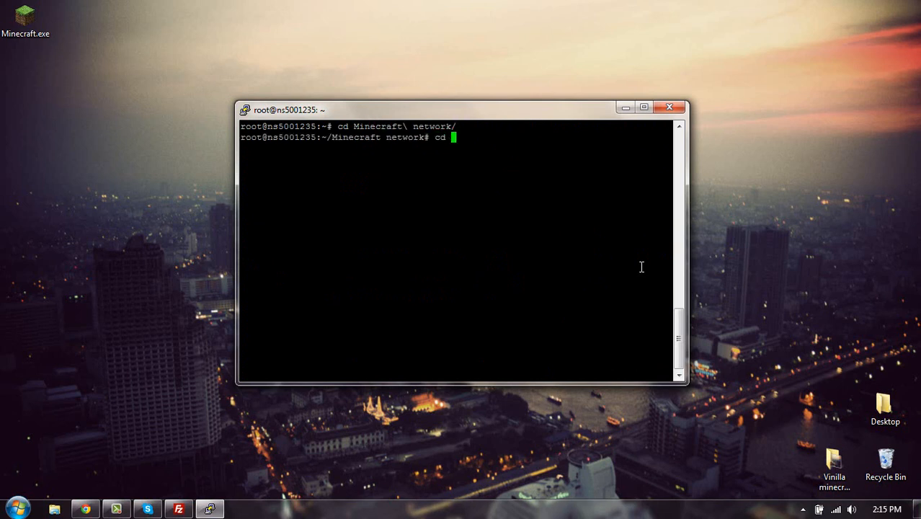
{"action": "type", "text": "server"}
{"action": "key", "text": "Return"}
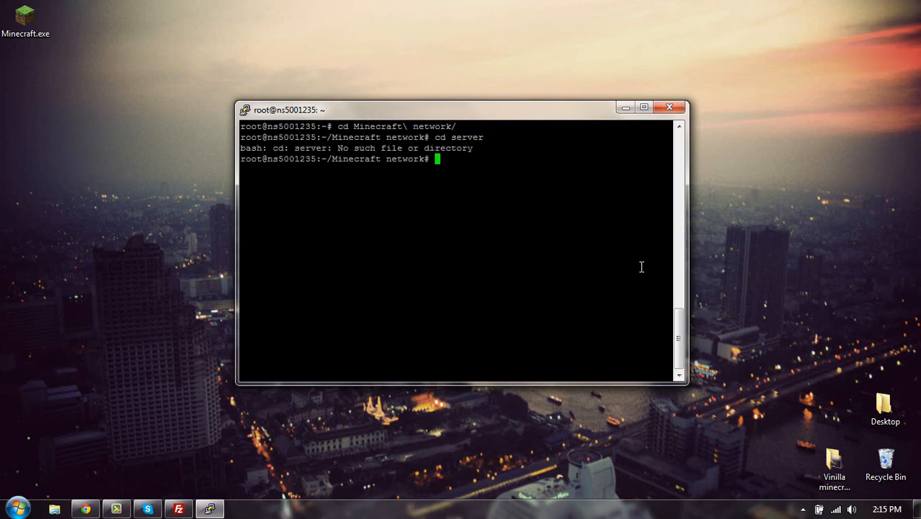
{"action": "key", "text": "Up"}
{"action": "type", "text": "1"}
{"action": "key", "text": "Return"}
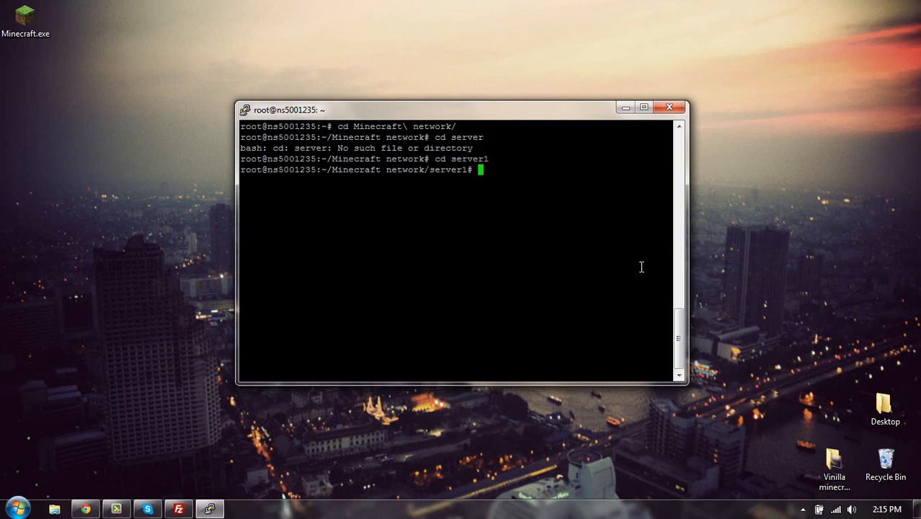
Launch craftbukkit-beta.jar with Java using -Xmx1024M in the server1 session, and detach from the session.
{"action": "type", "text": "java -Xmx1024m"}
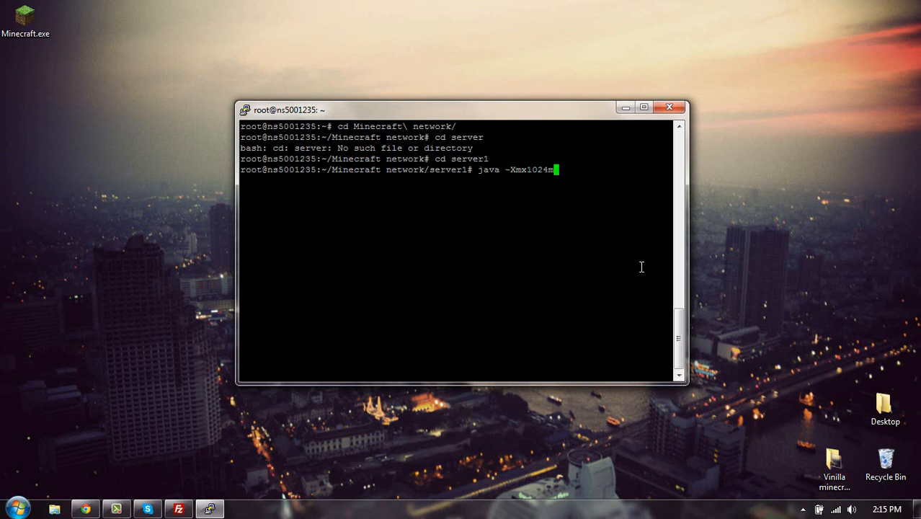
{"action": "key", "text": "BackSpace"}
{"action": "type", "text": "M -"}
{"action": "type", "text": "jar"}
{"action": "type", "text": " cra"}
{"action": "key", "text": "Tab"}
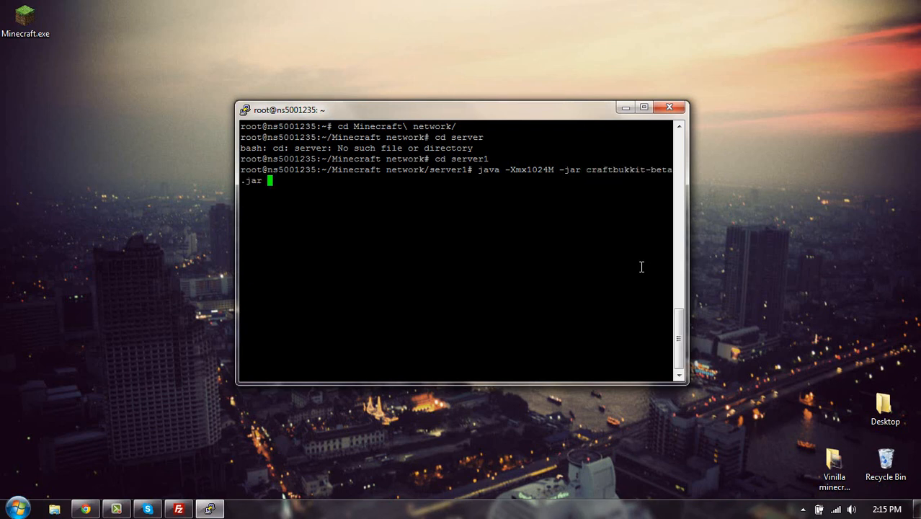
{"action": "key", "text": "Return"}
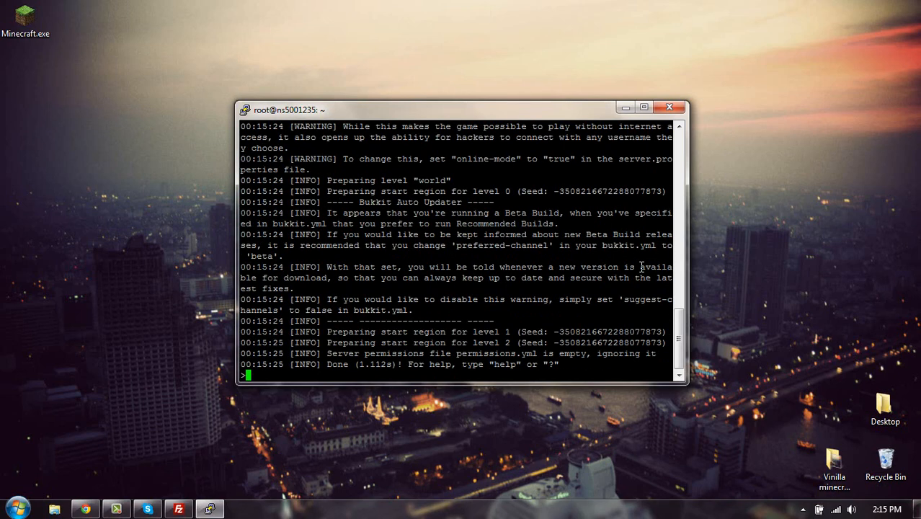
{"action": "key", "text": "ctrl+a"}
{"action": "key", "text": "d"}
Create a screen session named server2.
{"action": "key", "text": "Up"}
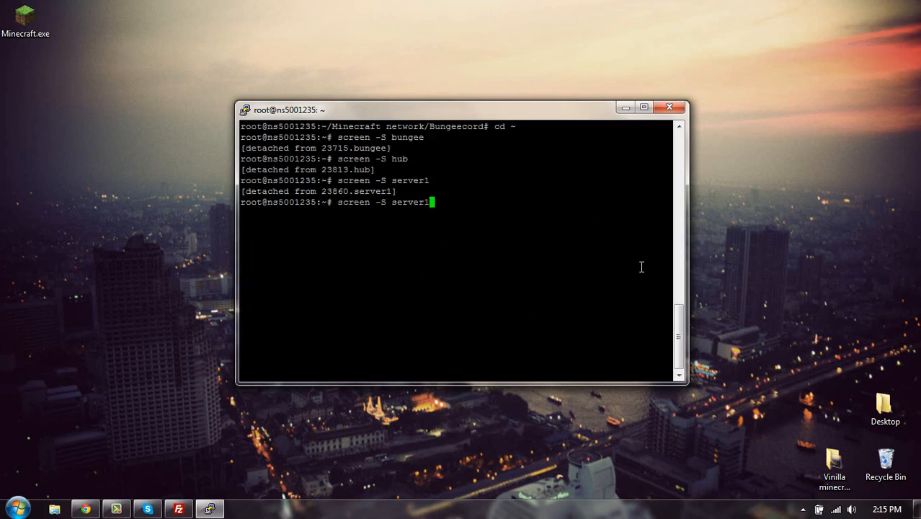
{"action": "type", "text": "2"}
{"action": "key", "text": "Return"}
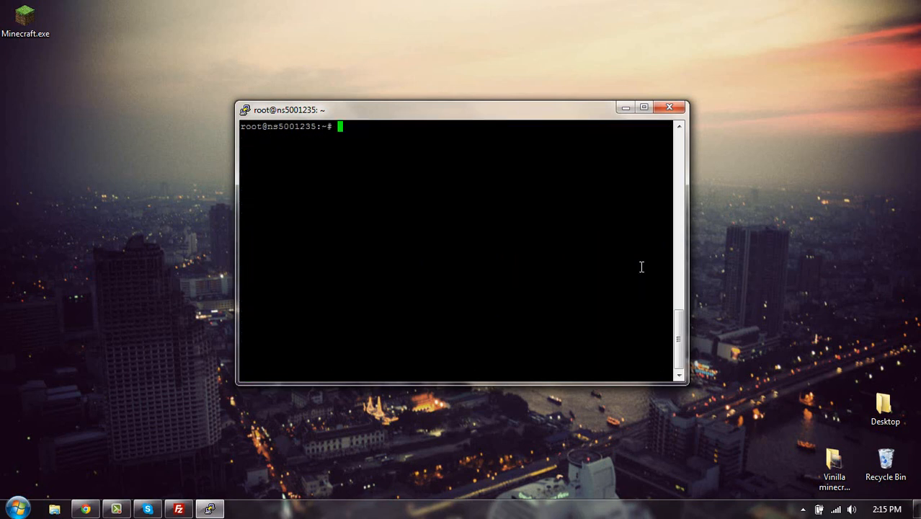
Change into the Minecraft network/server2 directory inside the server2 session.
{"action": "type", "text": "cd Mien"}
{"action": "key", "text": "BackSpace"}
{"action": "key", "text": "BackSpace"}
{"action": "type", "text": "ne"}
{"action": "key", "text": "Tab"}
{"action": "key", "text": "Return"}
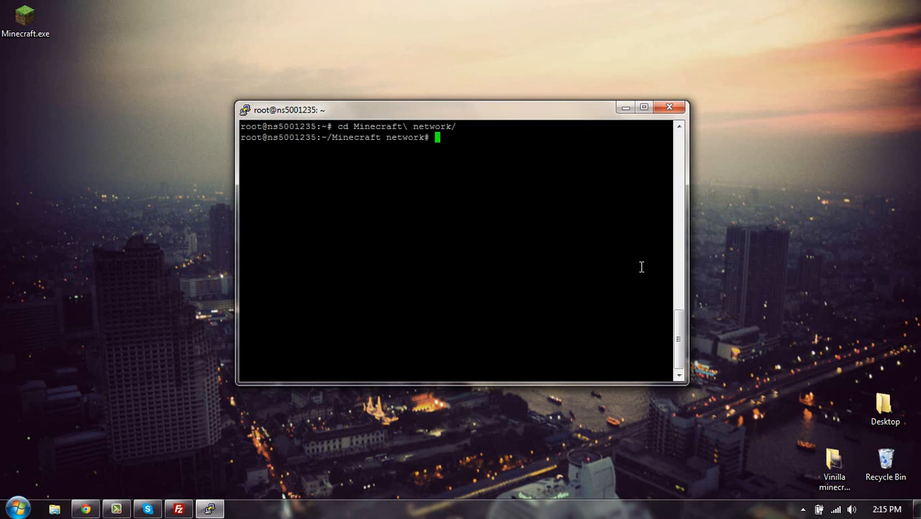
{"action": "type", "text": "cd se"}
{"action": "key", "text": "Tab"}
{"action": "type", "text": "2"}
{"action": "key", "text": "Return"}
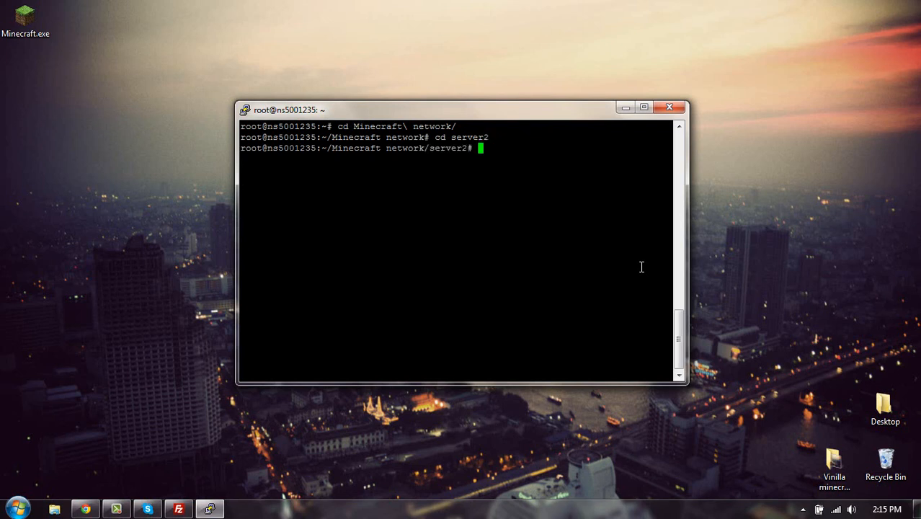
Launch the CraftBukkit jar with Java using -Xmx1024M in the server2 session, and detach from the session.
{"action": "type", "text": "java -Xmx1024M -jar "}
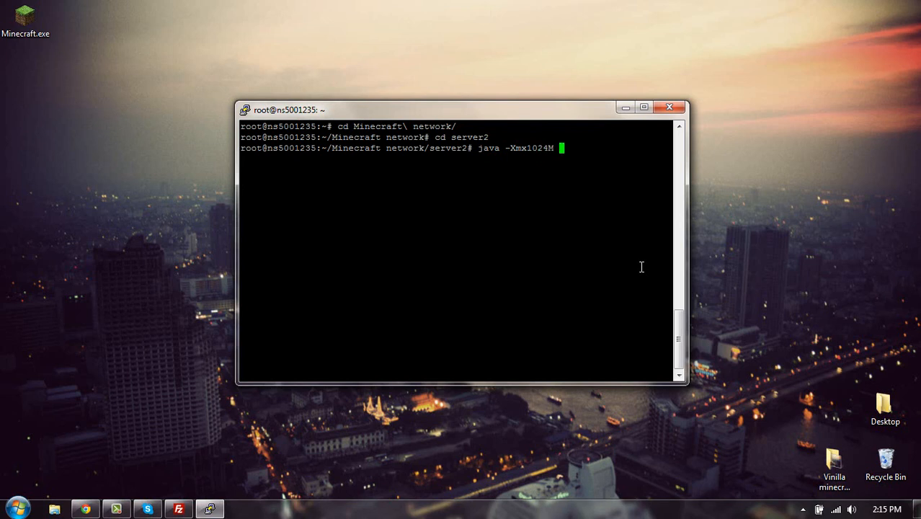
{"action": "type", "text": "cra"}
{"action": "key", "text": "Tab"}
{"action": "key", "text": "Return"}
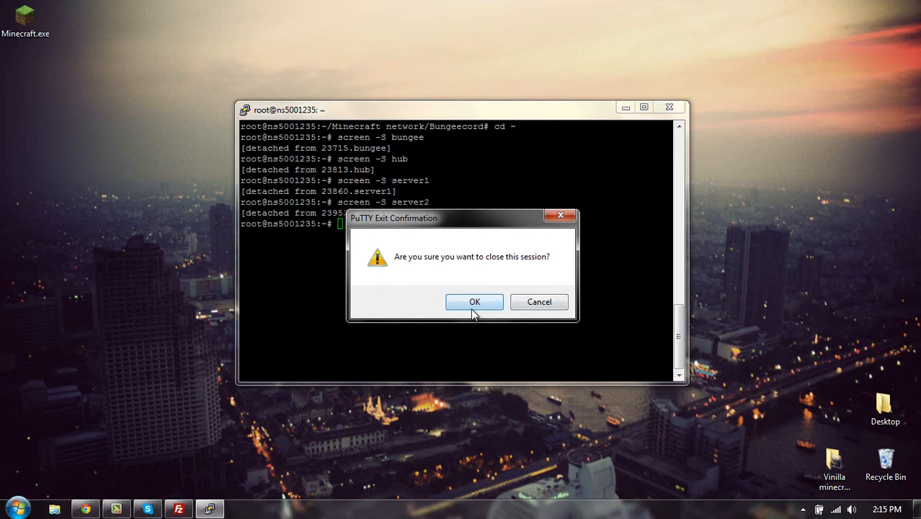
Close the PuTTY session and move the Minecraft network folder directly below Minecraft.exe on the desktop.
{"action": "left_click", "coordinate": [473, 311]}
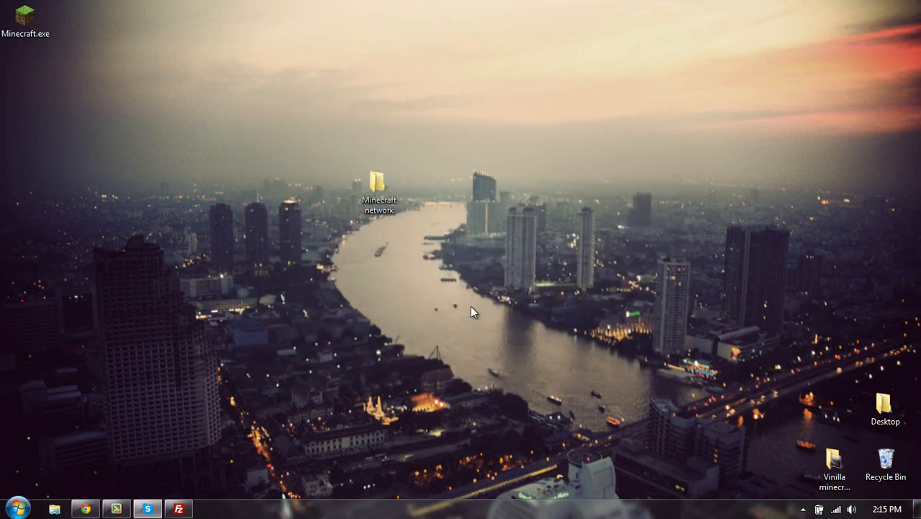
{"action": "double_click", "coordinate": [24, 19]}
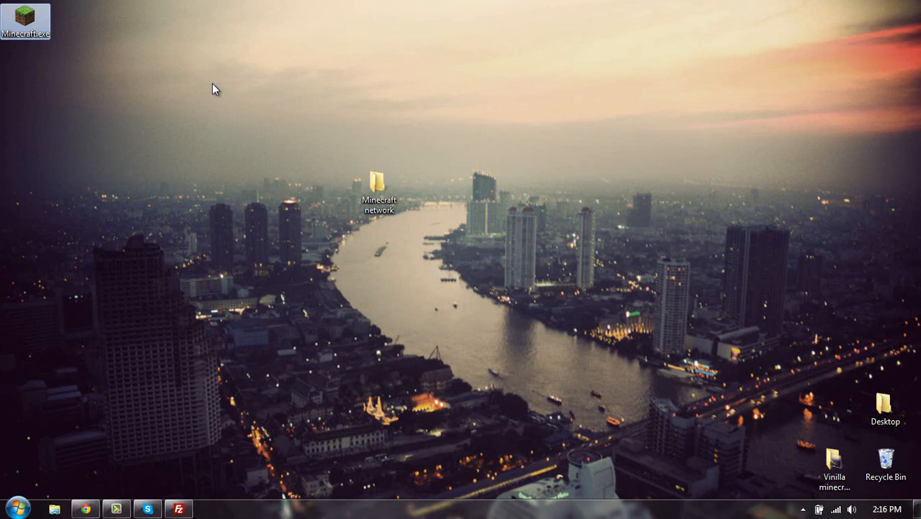
{"action": "left_click_drag", "start_coordinate": [376, 180], "coordinate": [33, 70]}
{"action": "left_click", "coordinate": [64, 91]}
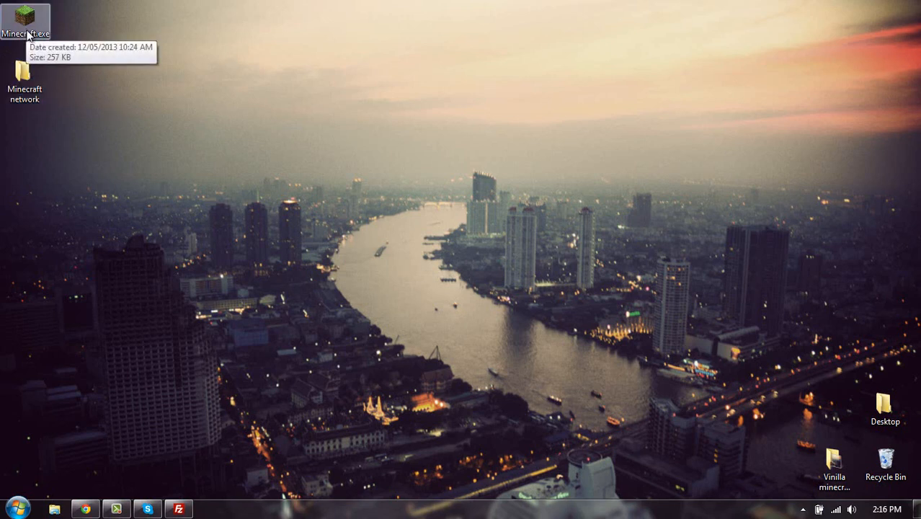
Open the Minecraft launcher and log in with the saved account, closing the extra launcher window.
{"action": "double_click", "coordinate": [34, 27]}
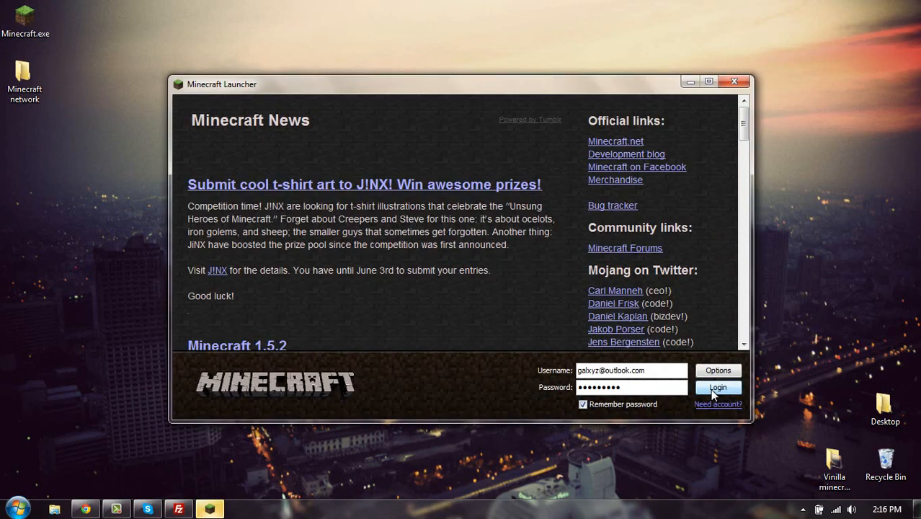
{"action": "left_click", "coordinate": [710, 389]}
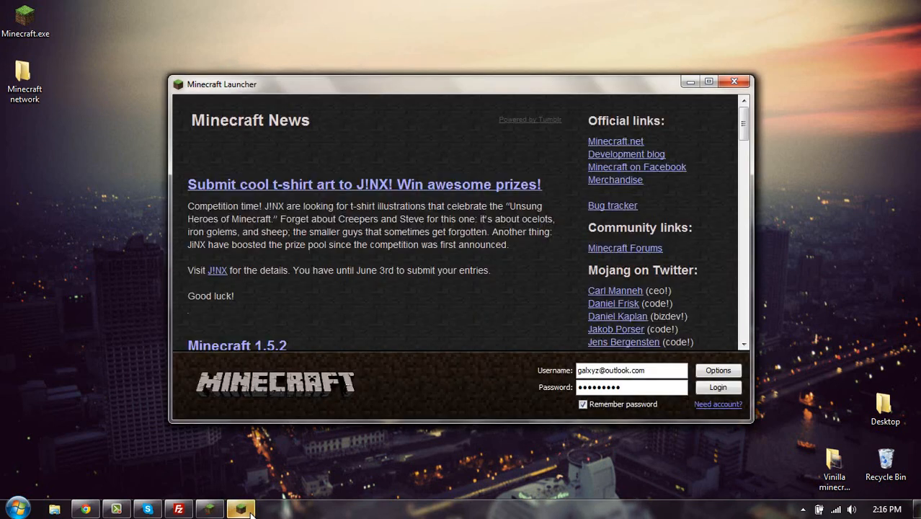
{"action": "left_click", "coordinate": [746, 85]}
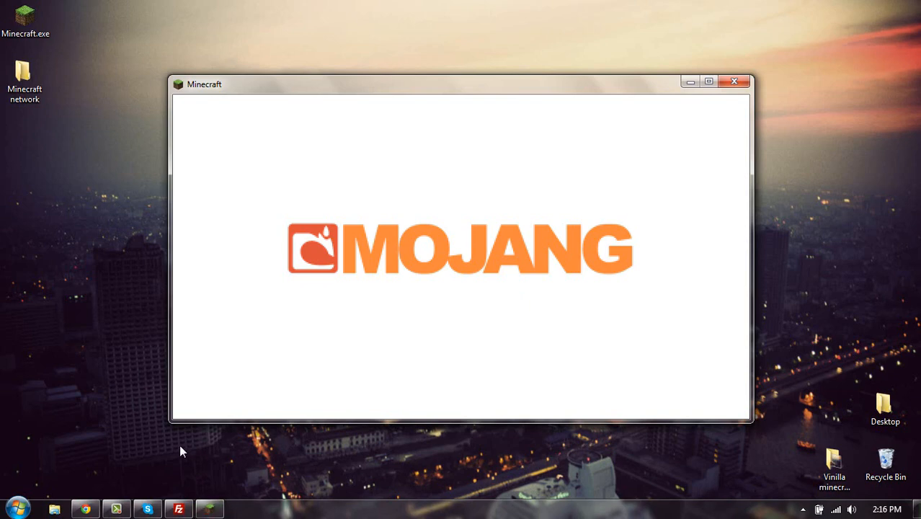
{"action": "left_click", "coordinate": [114, 510]}
{"action": "left_click", "coordinate": [109, 511]}
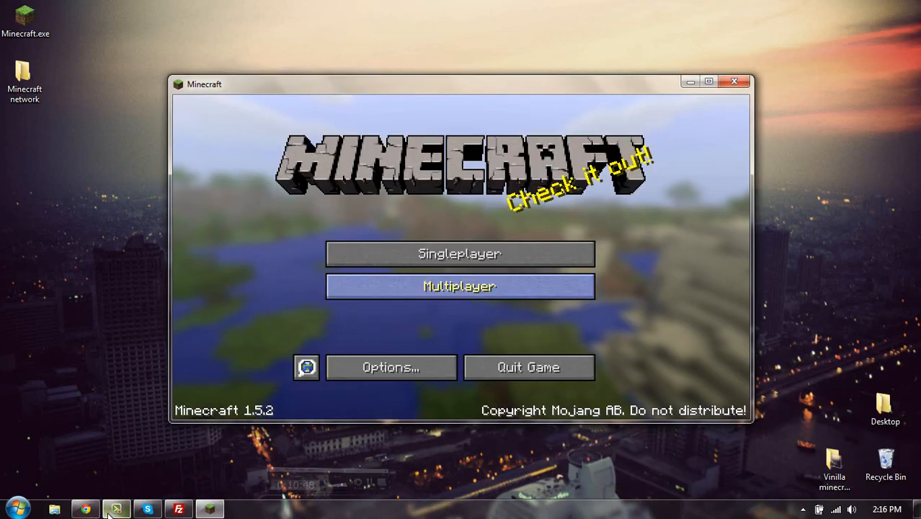
Open the multiplayer server list and set the My Minecraft Server entry's address to 198.27.75.155.
{"action": "left_click", "coordinate": [391, 280]}
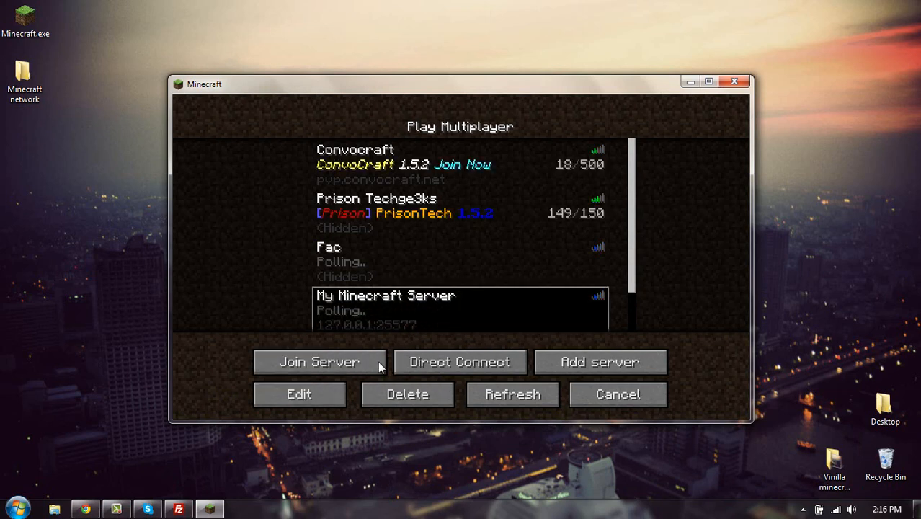
{"action": "left_click", "coordinate": [308, 396]}
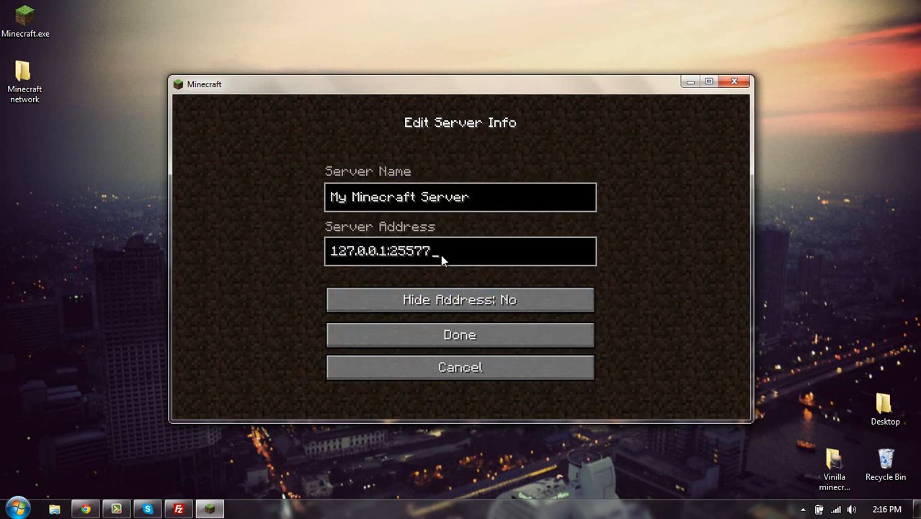
{"action": "key", "text": "ctrl+a"}
{"action": "type", "text": "198.2"}
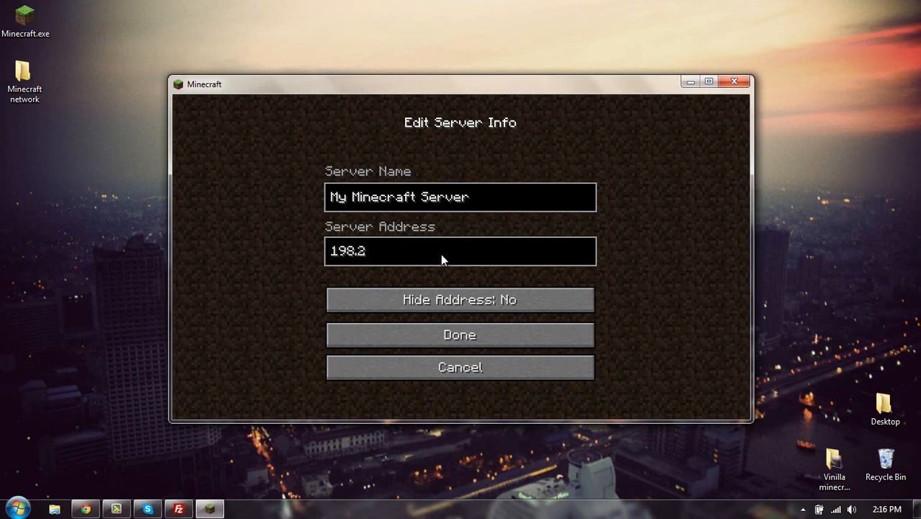
{"action": "type", "text": "7.75.155"}
Rename the server entry as MCSE Server, save it and refresh the server list.
{"action": "left_click", "coordinate": [473, 203]}
{"action": "key", "text": "ctrl+a"}
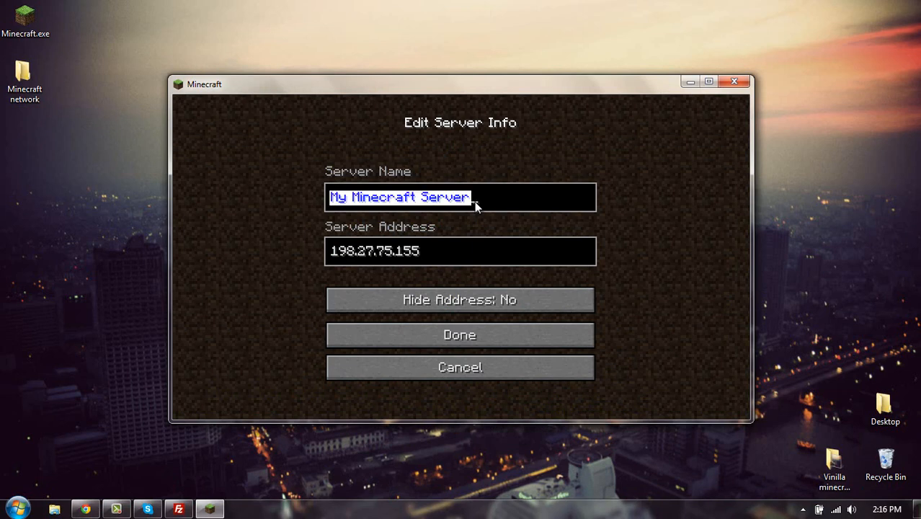
{"action": "type", "text": "MCSE "}
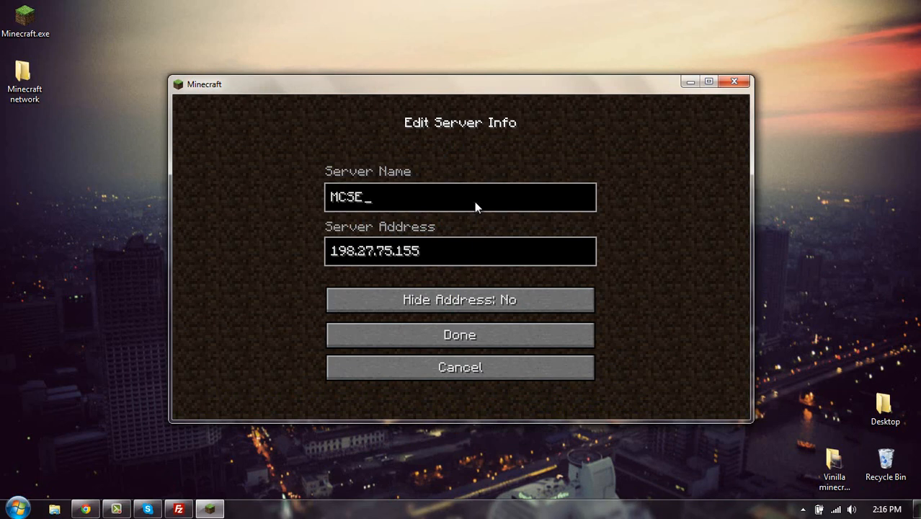
{"action": "type", "text": "Server"}
{"action": "left_click", "coordinate": [456, 343]}
{"action": "left_click", "coordinate": [539, 396]}
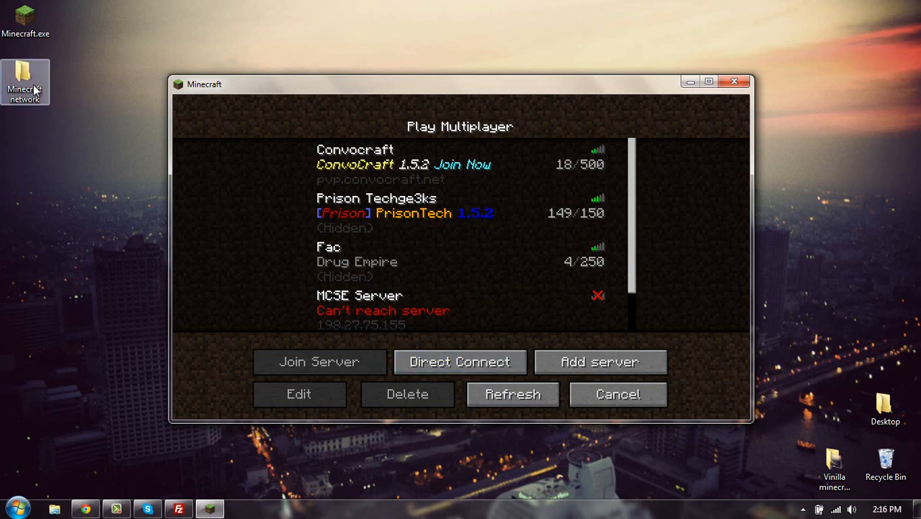
Launch putty.exe from the Desktop folder and close the folder window.
{"action": "left_click", "coordinate": [880, 413]}
{"action": "double_click", "coordinate": [880, 414]}
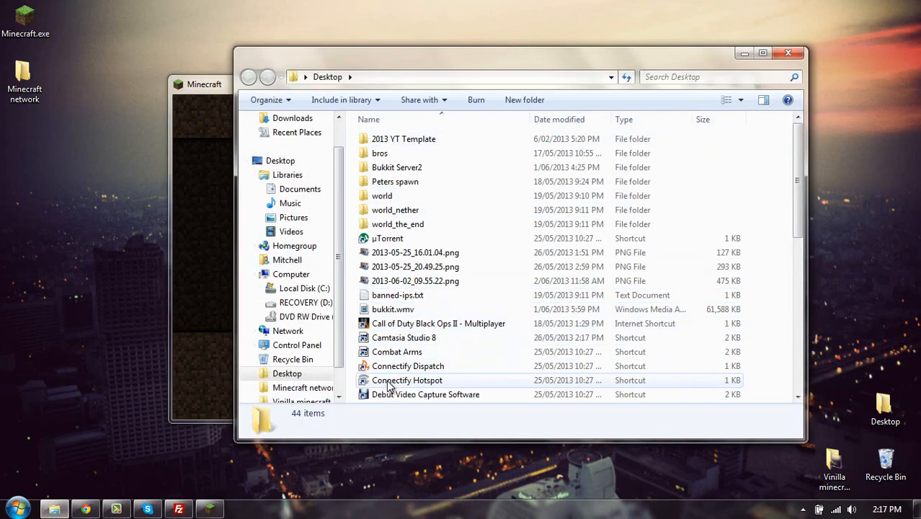
{"action": "scroll", "coordinate": [392, 357], "scroll_direction": "down", "scroll_amount": 5}
{"action": "left_click", "coordinate": [389, 310]}
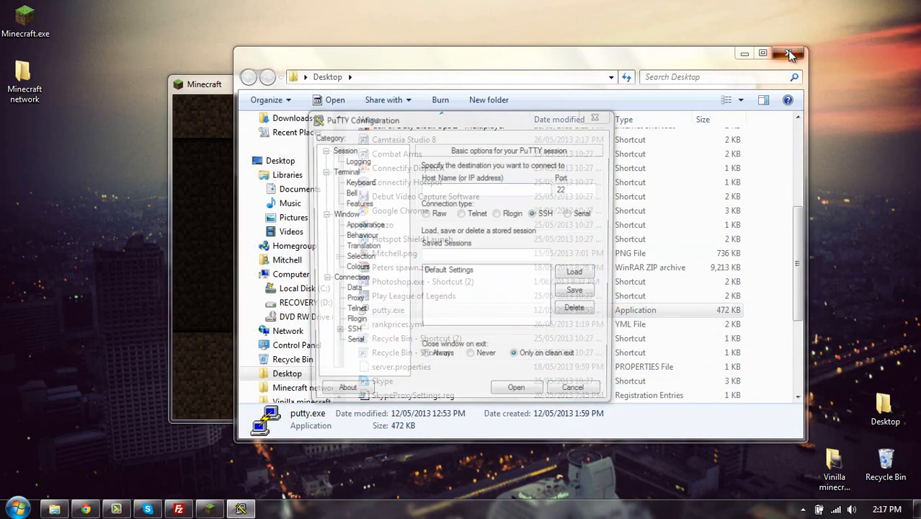
{"action": "left_click", "coordinate": [791, 54]}
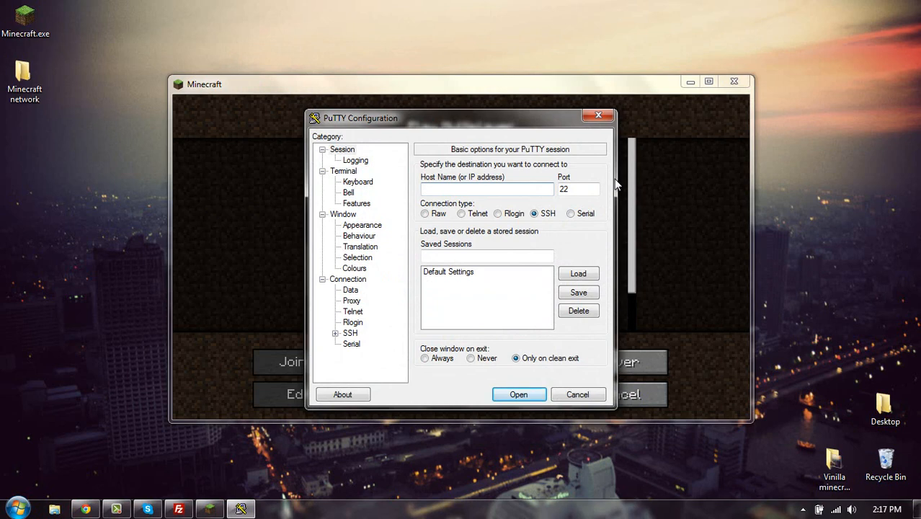
Open an SSH session to 198.27.75.116 in PuTTY and close it, returning to Minecraft.
{"action": "type", "text": "198.27.75.193"}
{"action": "key", "text": "BackSpace"}
{"action": "key", "text": "BackSpace"}
{"action": "type", "text": "16"}
{"action": "key", "text": "Return"}
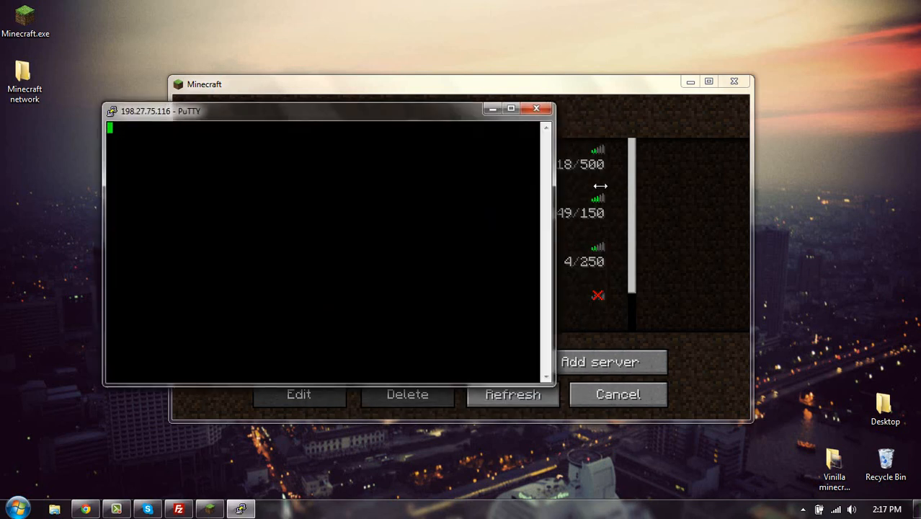
{"action": "left_click", "coordinate": [537, 110]}
{"action": "left_click", "coordinate": [471, 300]}
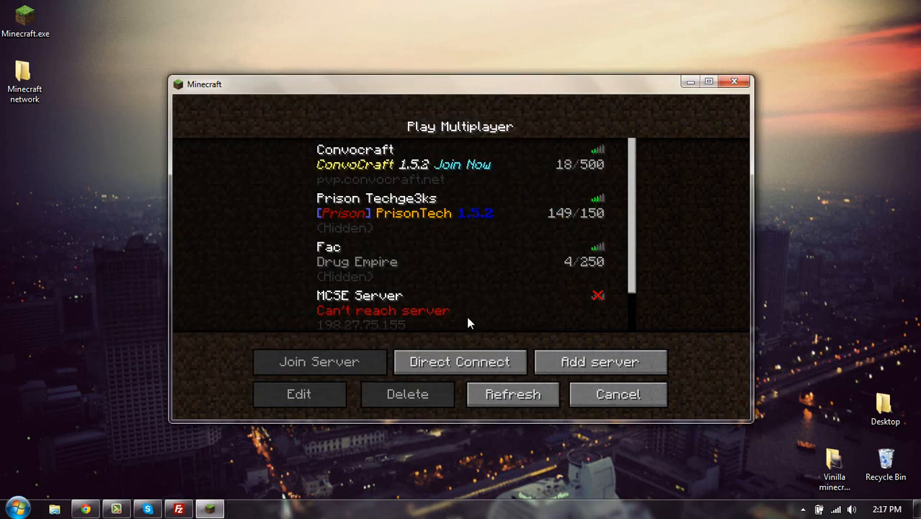
Change the MCSE Server entry's address to 198.27.75.115, save it and refresh the server list.
{"action": "scroll", "coordinate": [422, 320], "scroll_direction": "down", "scroll_amount": 3}
{"action": "left_click", "coordinate": [402, 266]}
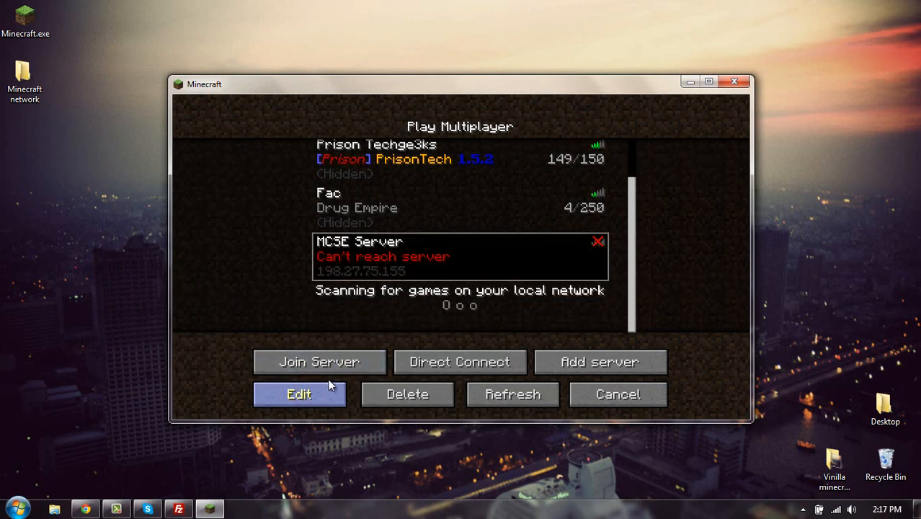
{"action": "left_click", "coordinate": [317, 391]}
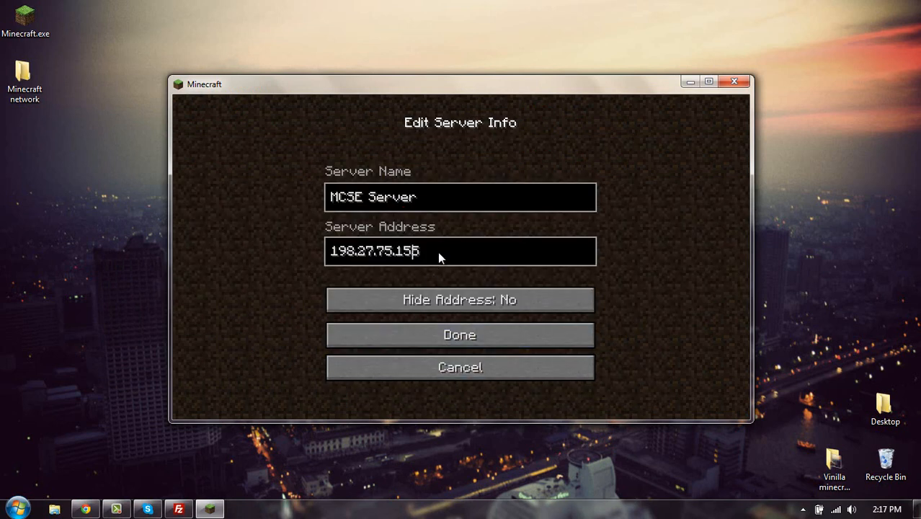
{"action": "key", "text": "Return"}
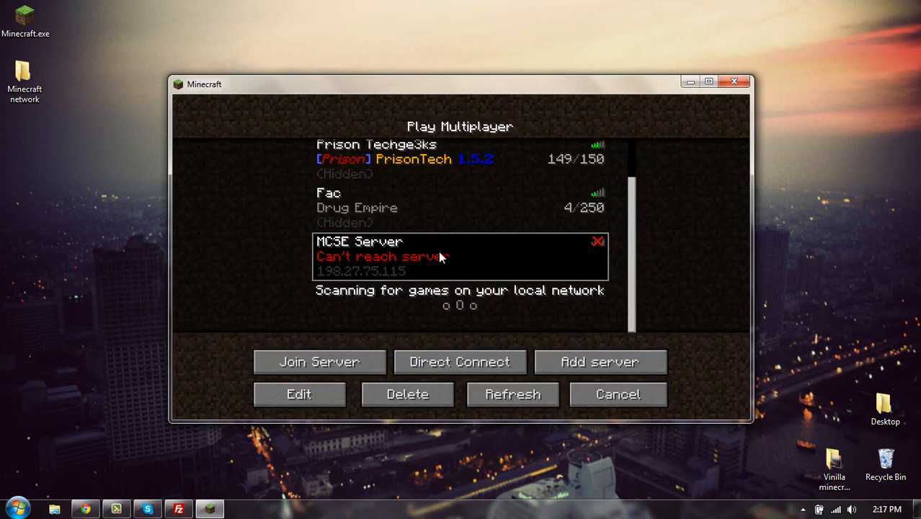
{"action": "left_click", "coordinate": [484, 392]}
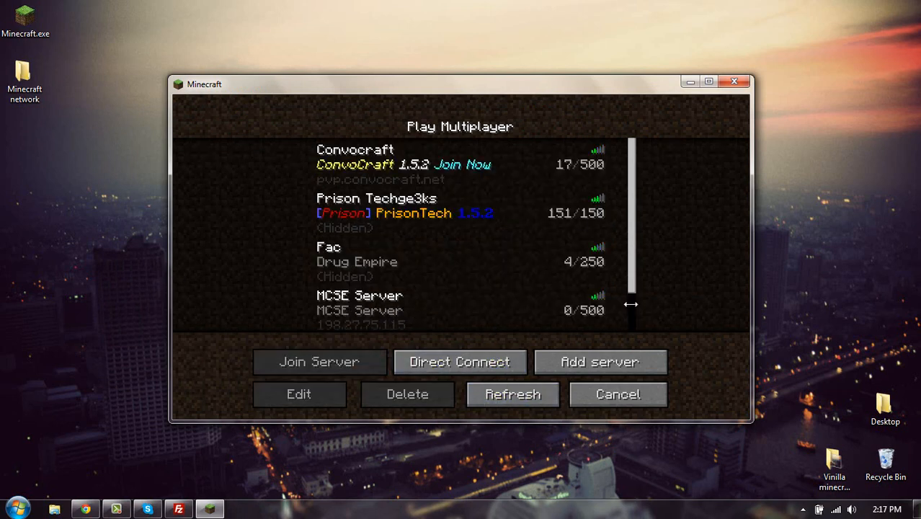
Join the MCSE Server from the multiplayer list.
{"action": "left_click", "coordinate": [464, 324]}
{"action": "left_click", "coordinate": [464, 324]}
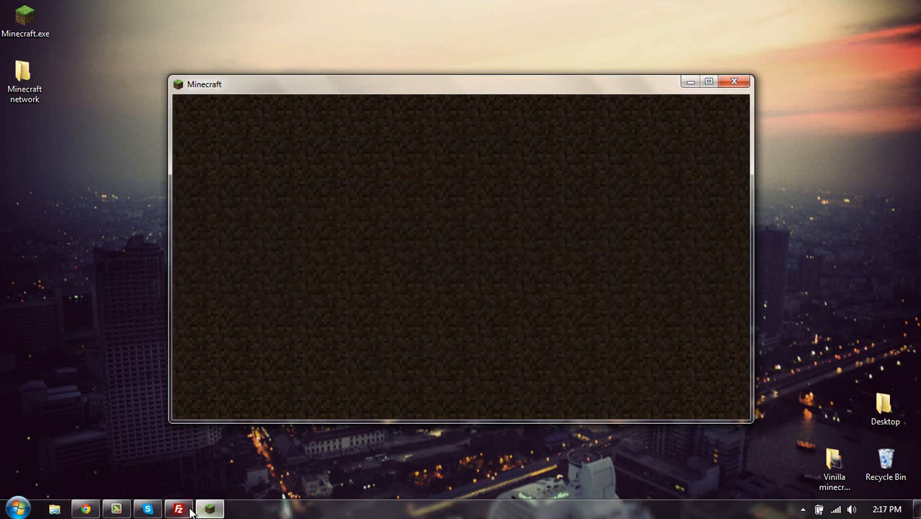
{"action": "mouse_move", "coordinate": [178, 508]}
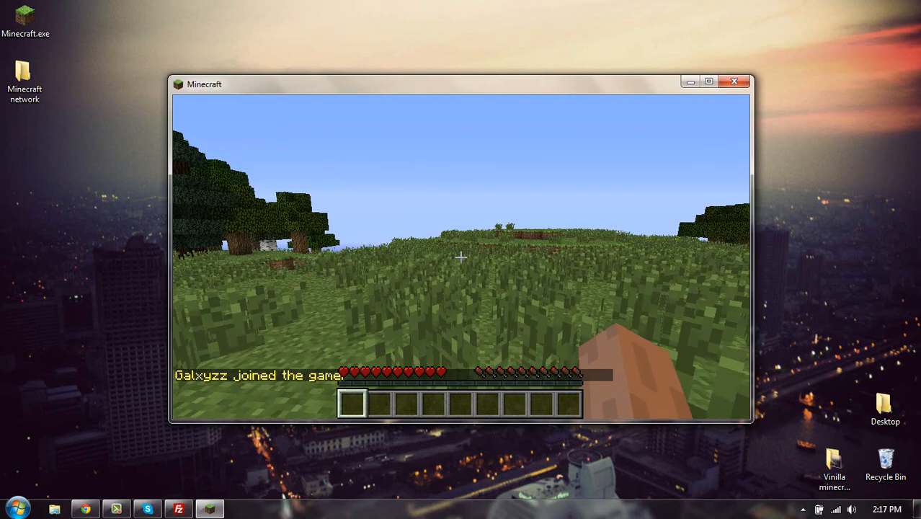
List the network's available servers by running the /server chat command in the game.
{"action": "key", "text": "slash"}
{"action": "type", "text": "s"}
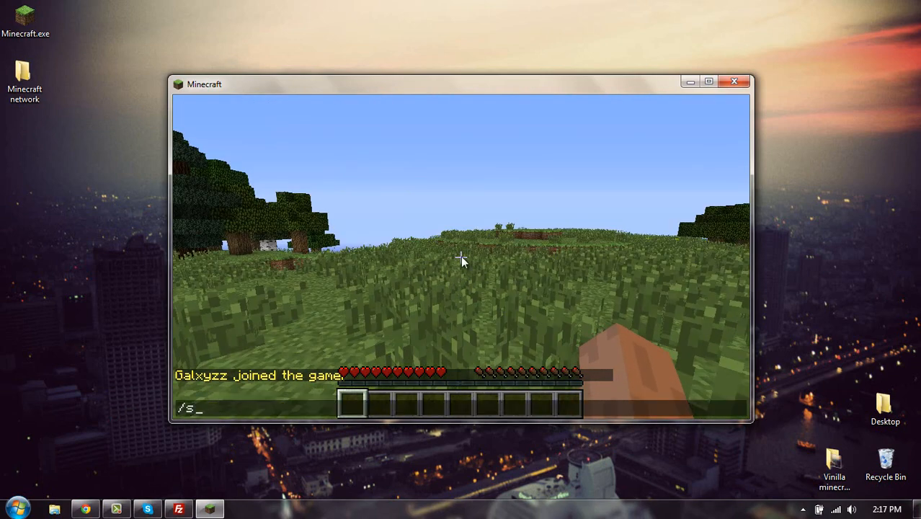
{"action": "type", "text": "erver"}
{"action": "key", "text": "Return"}
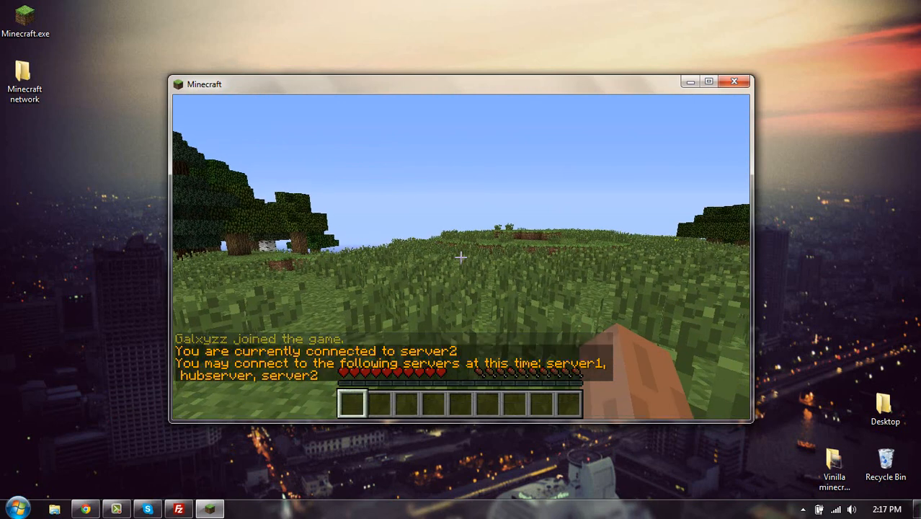
Switch to the first game server with the chat command /server server1.
{"action": "key", "text": "t"}
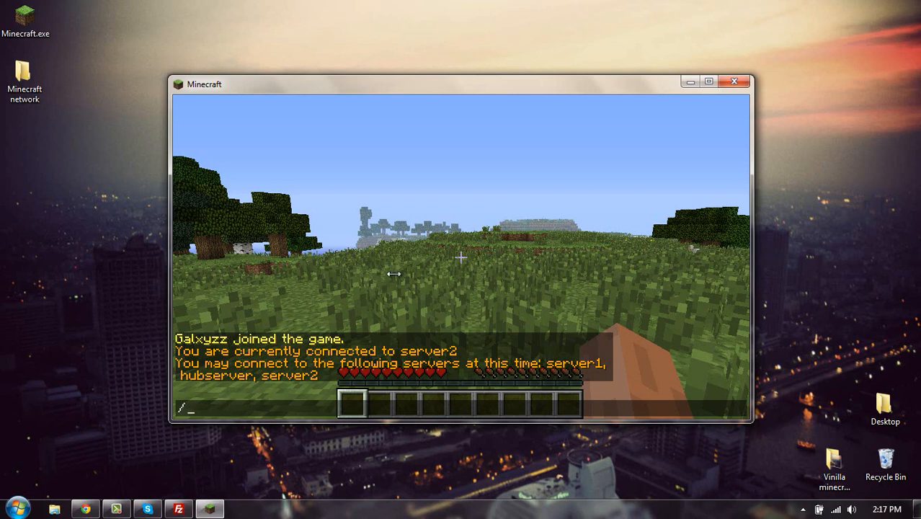
{"action": "type", "text": "server"}
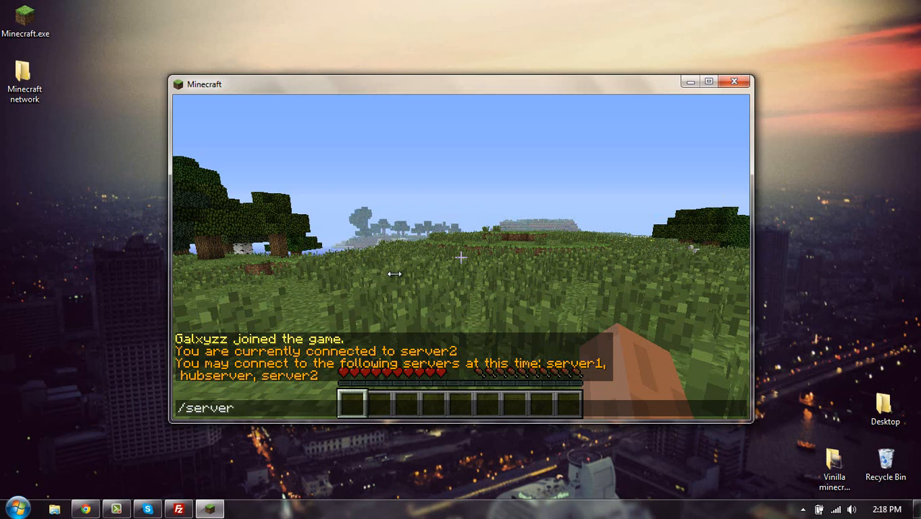
{"action": "type", "text": " server1"}
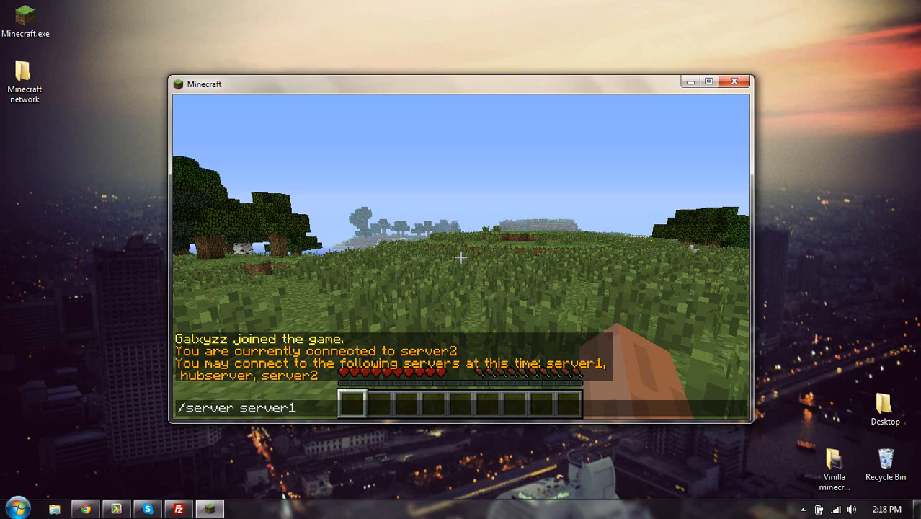
{"action": "key", "text": "Return"}
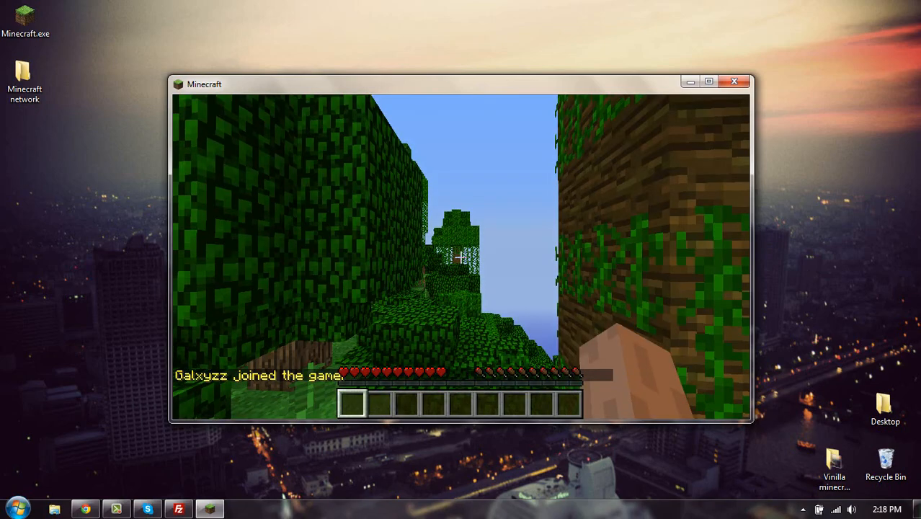
Walk around the jungle world on server1 to examine the surroundings of the spawn area.
{"action": "key", "text": "w"}
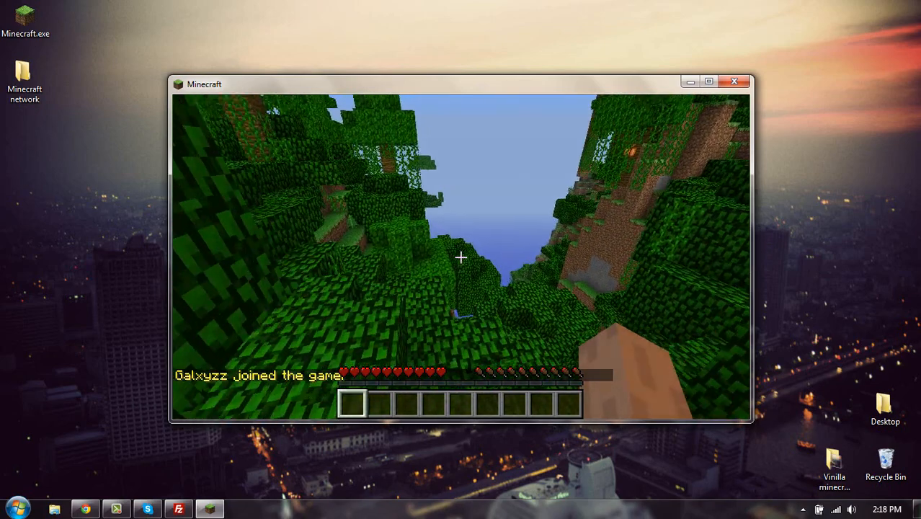
{"action": "key", "text": "w"}
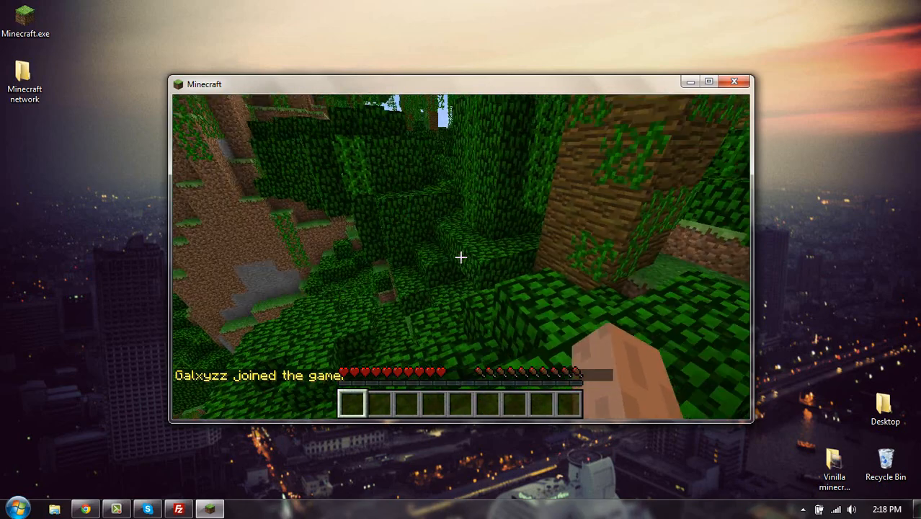
{"action": "left_click", "coordinate": [462, 257]}
{"action": "left_click", "coordinate": [461, 258]}
{"action": "key", "text": "w"}
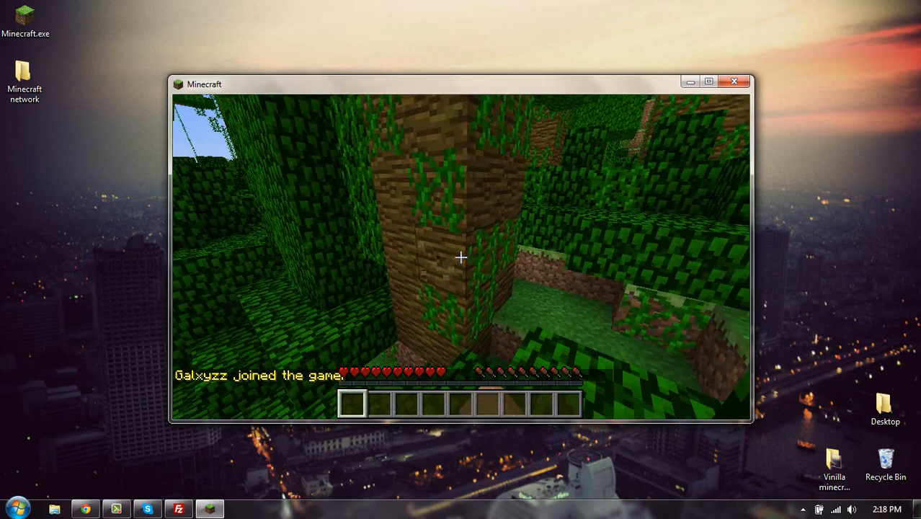
{"action": "left_click", "coordinate": [462, 257]}
{"action": "key", "text": "w"}
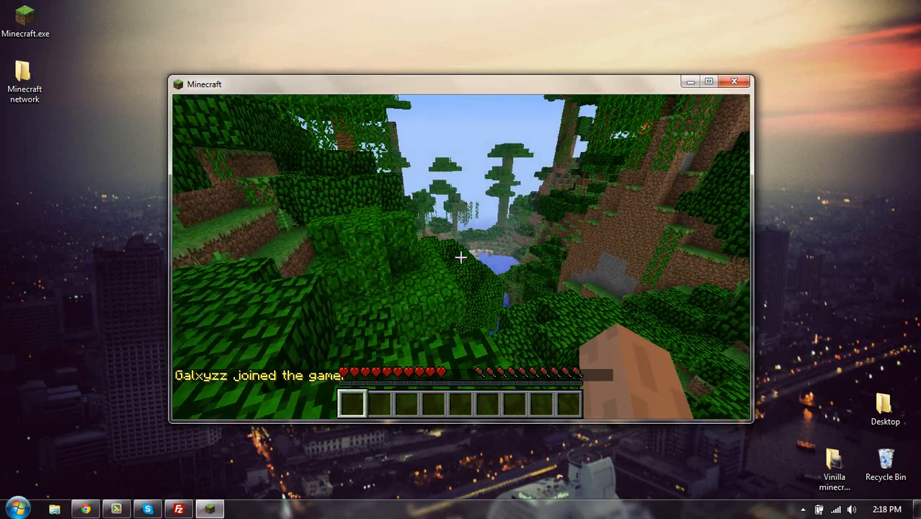
{"action": "key", "text": "w"}
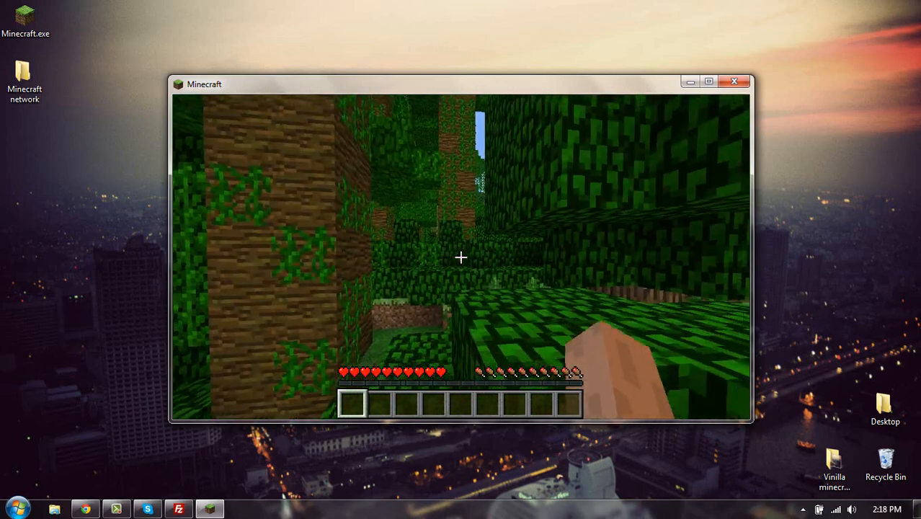
{"action": "key", "text": "w"}
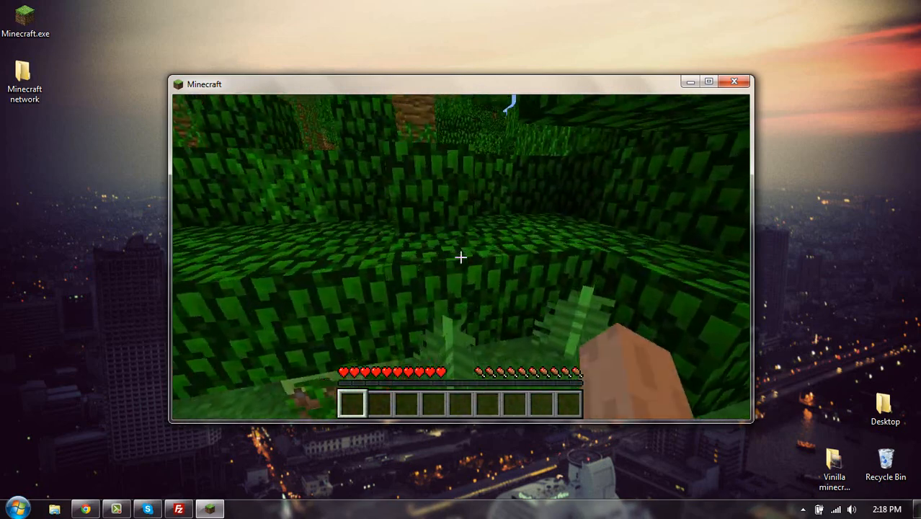
{"action": "key", "text": "w"}
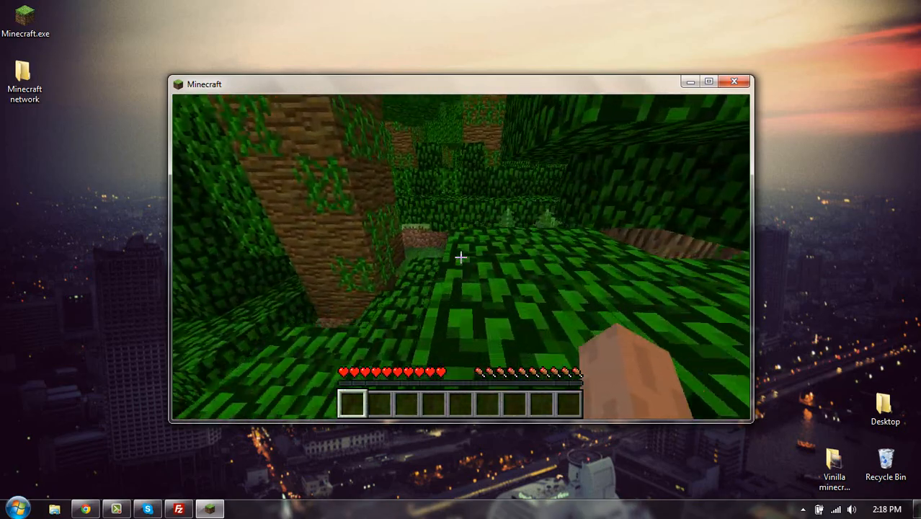
{"action": "key", "text": "w"}
{"action": "key", "text": "space"}
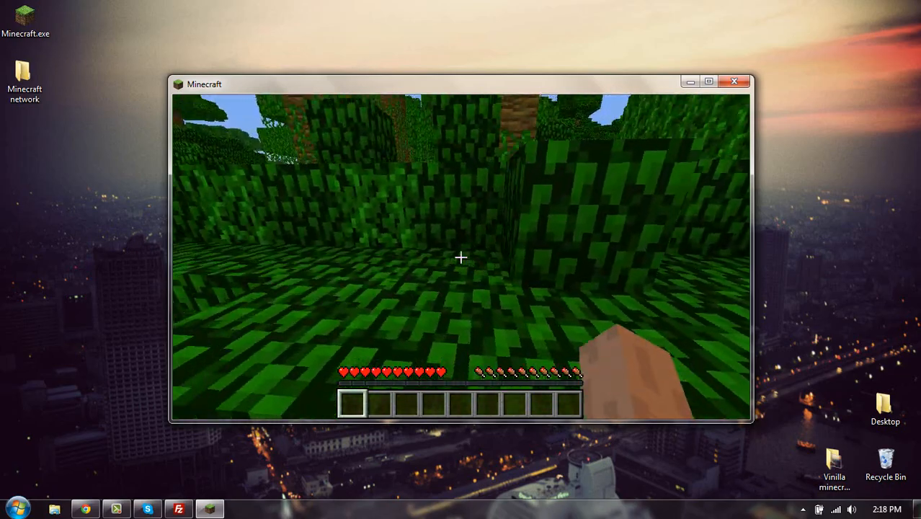
{"action": "key", "text": "w"}
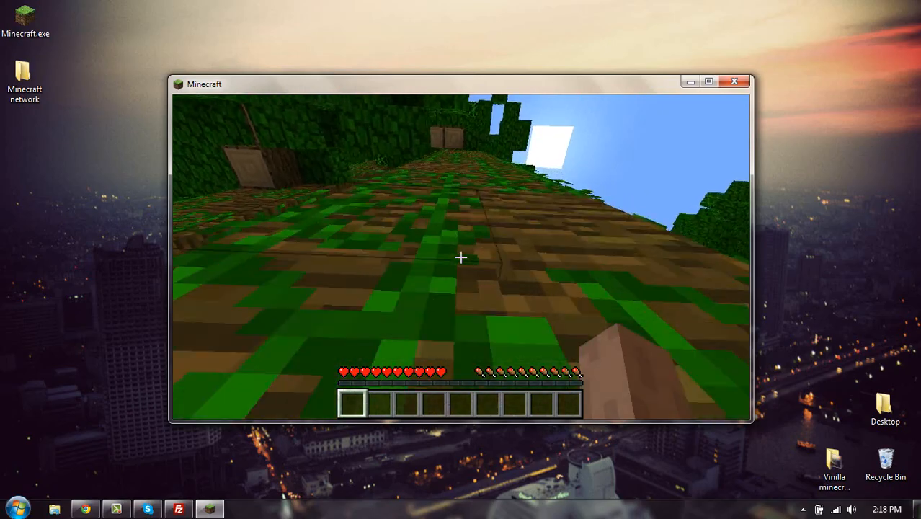
{"action": "key", "text": "w"}
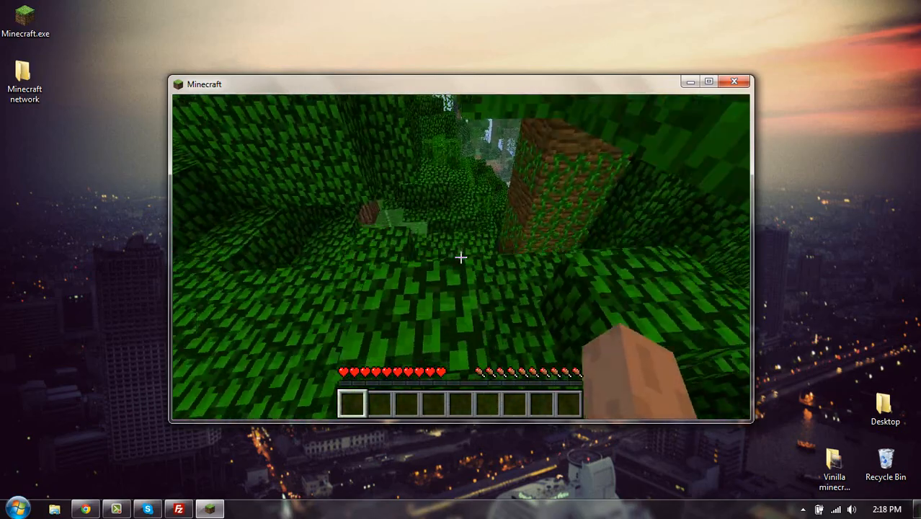